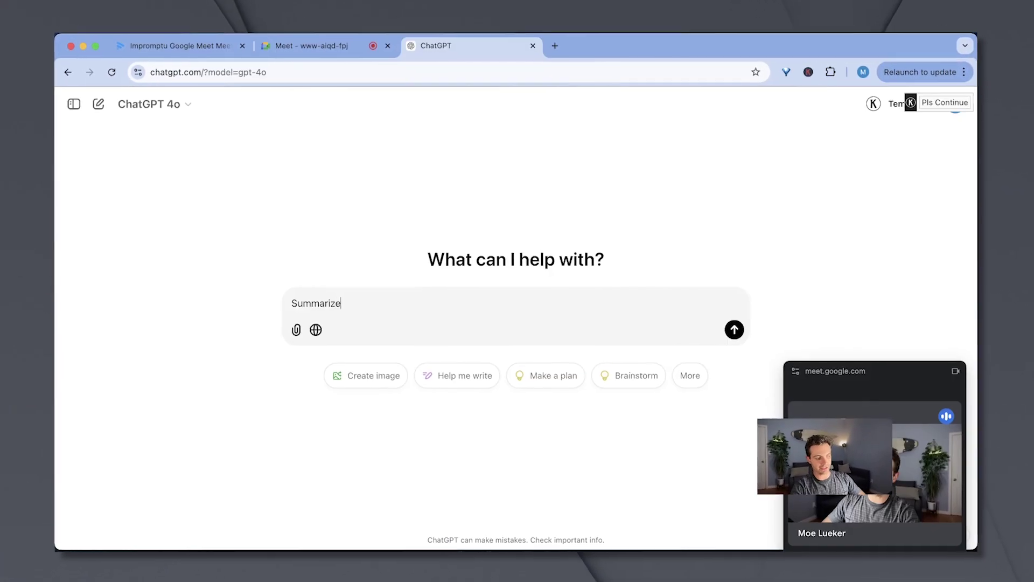
- Begin typing the fathom.video search into Google
type("th")
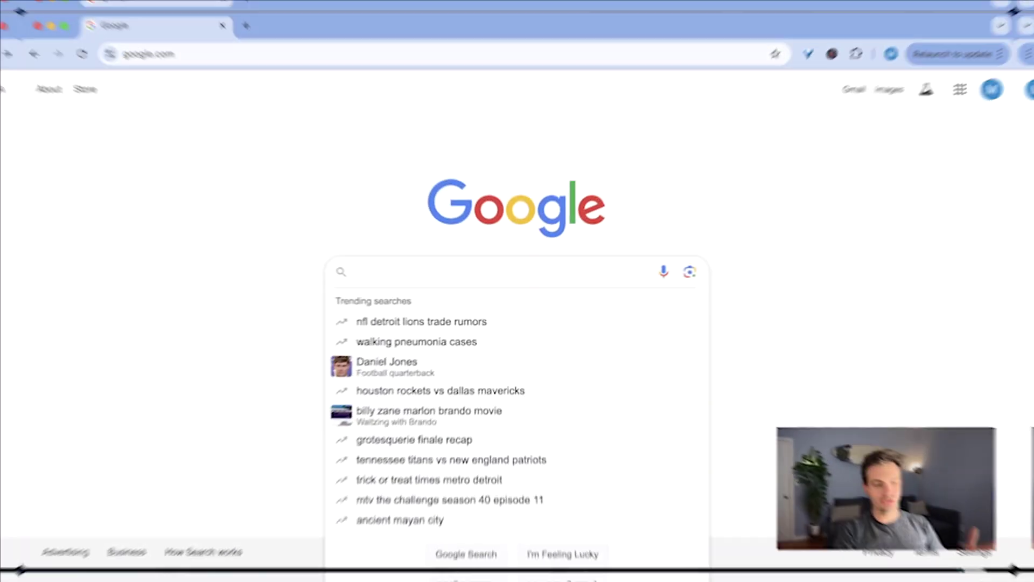
- Search Google for fathom.video, open the Fathom site, and sign in with your Google account
type("homv")
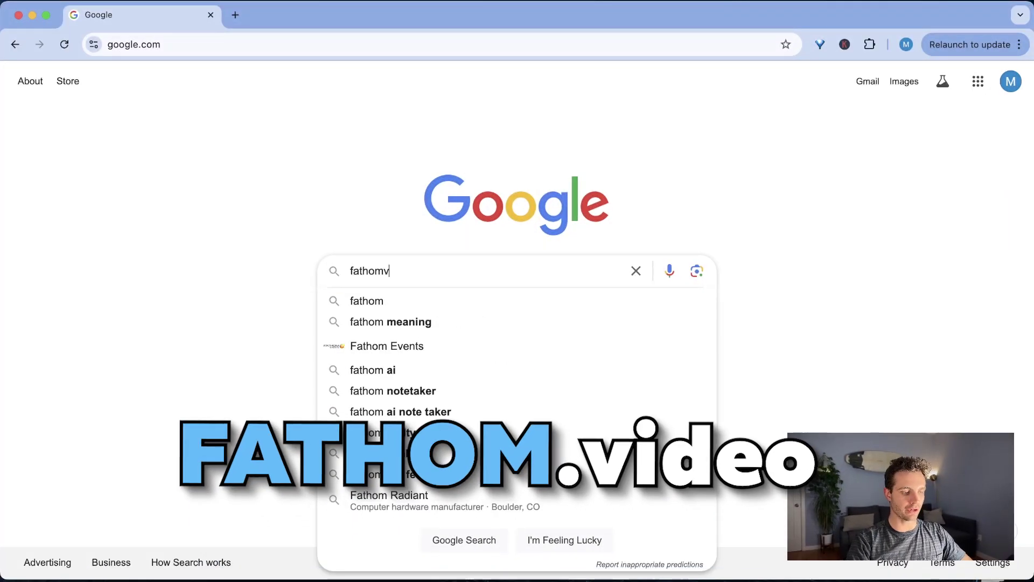
type("video")
key("Return")
left_click(223, 255)
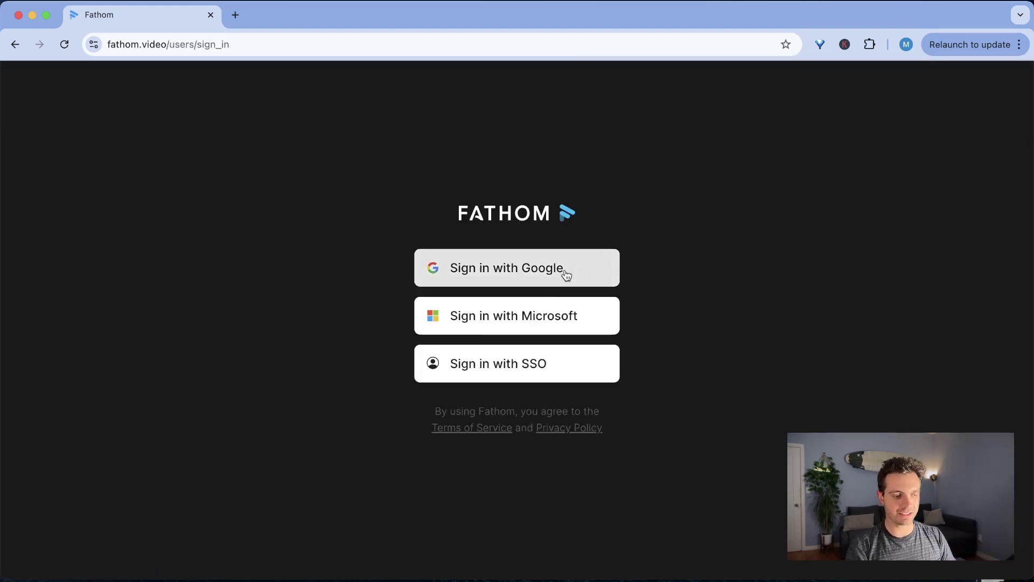
left_click(565, 270)
left_click(647, 266)
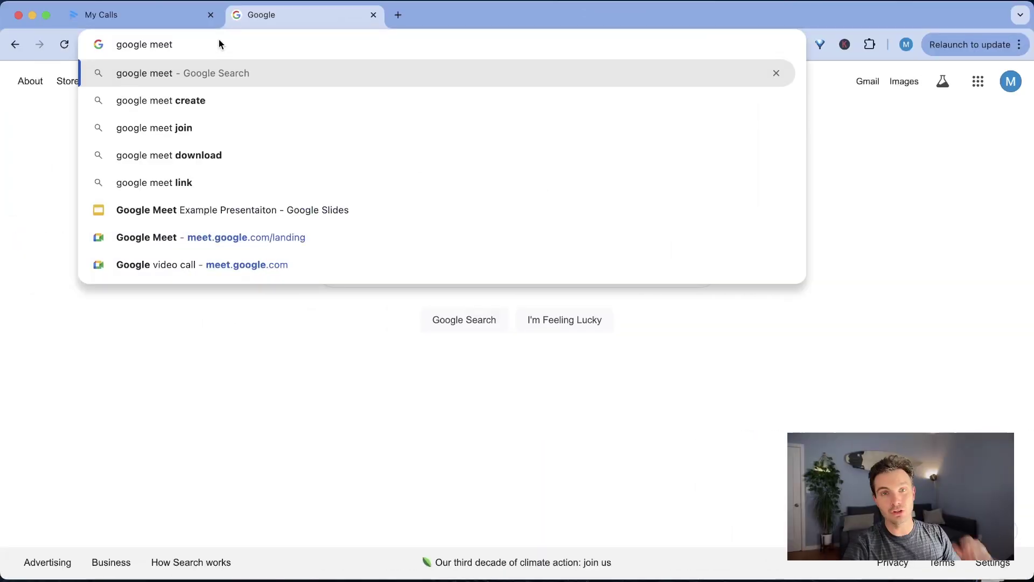
- Start a Google Meet meeting, admit the Fathom Notetaker, and return to Fathom's My Calls
key("Return")
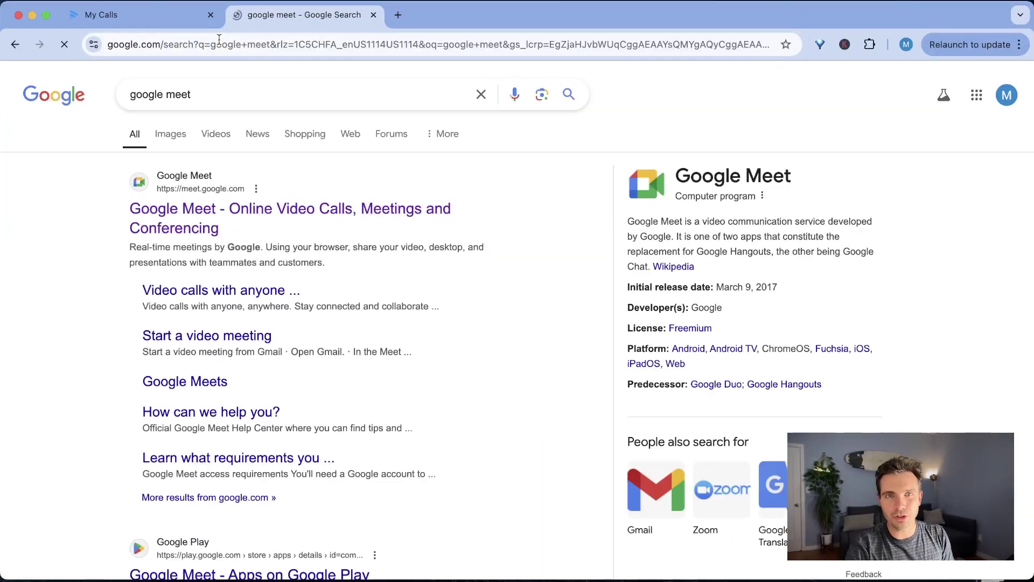
left_click(209, 211)
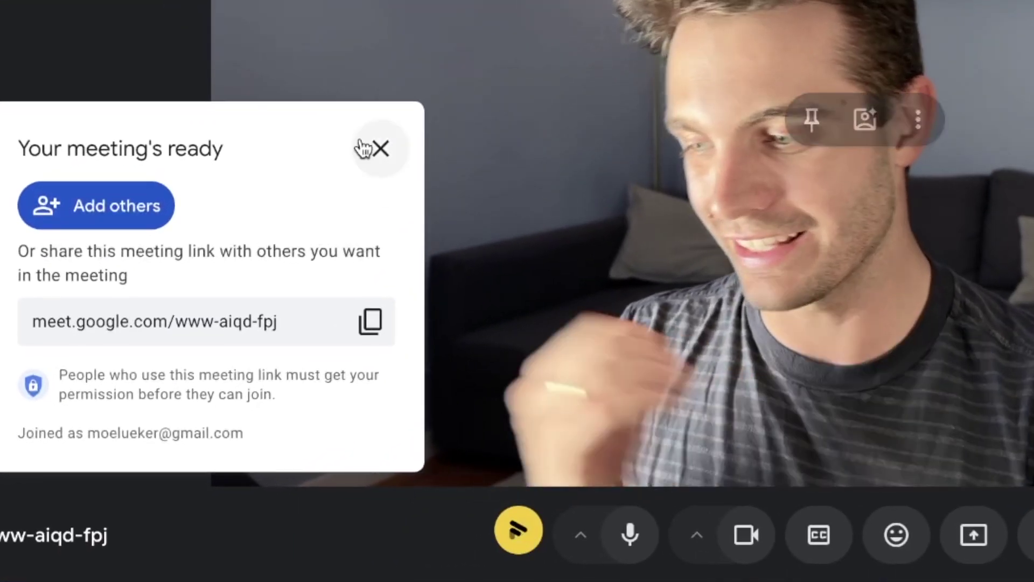
left_click(380, 149)
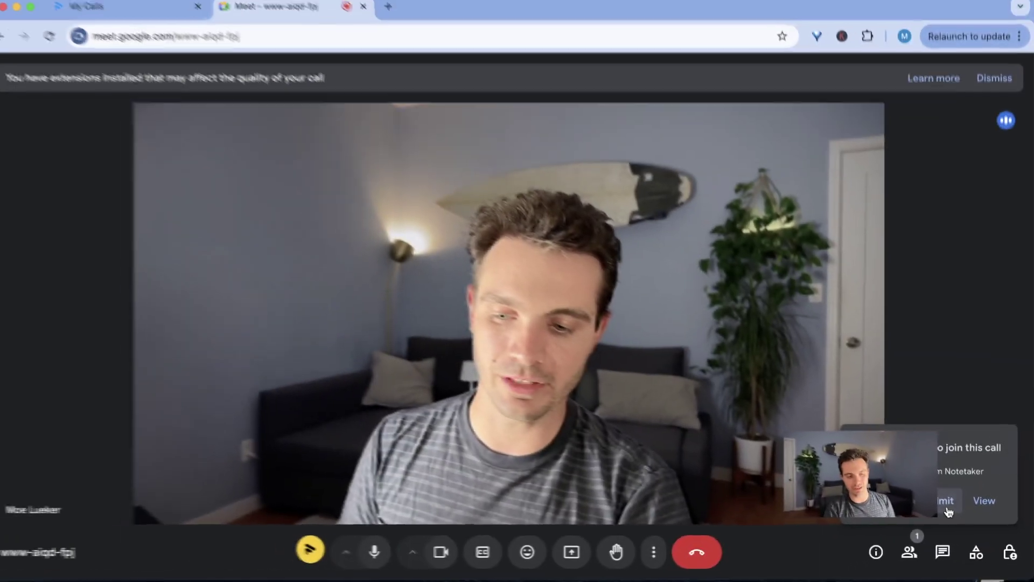
left_click(882, 450)
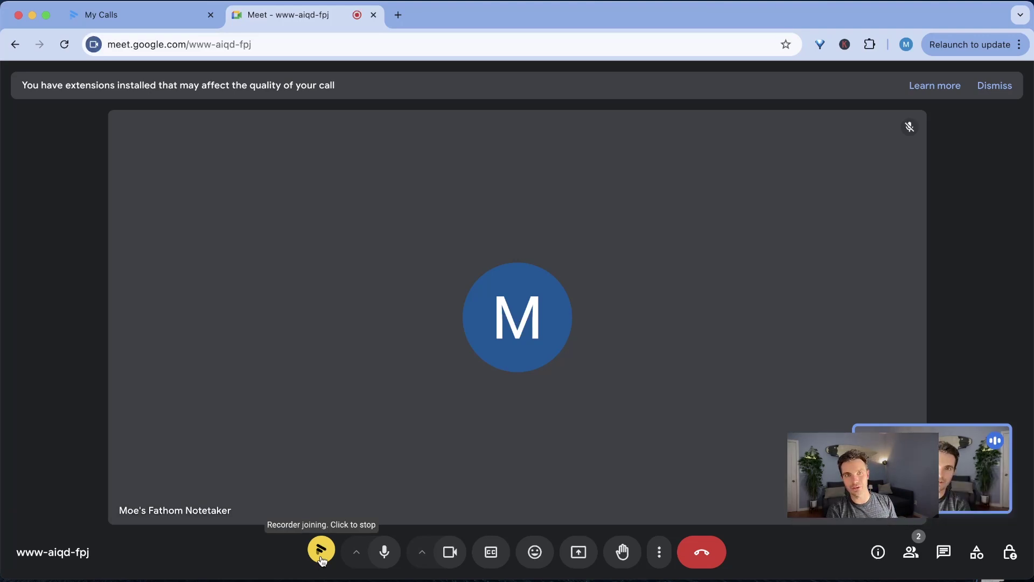
left_click(108, 14)
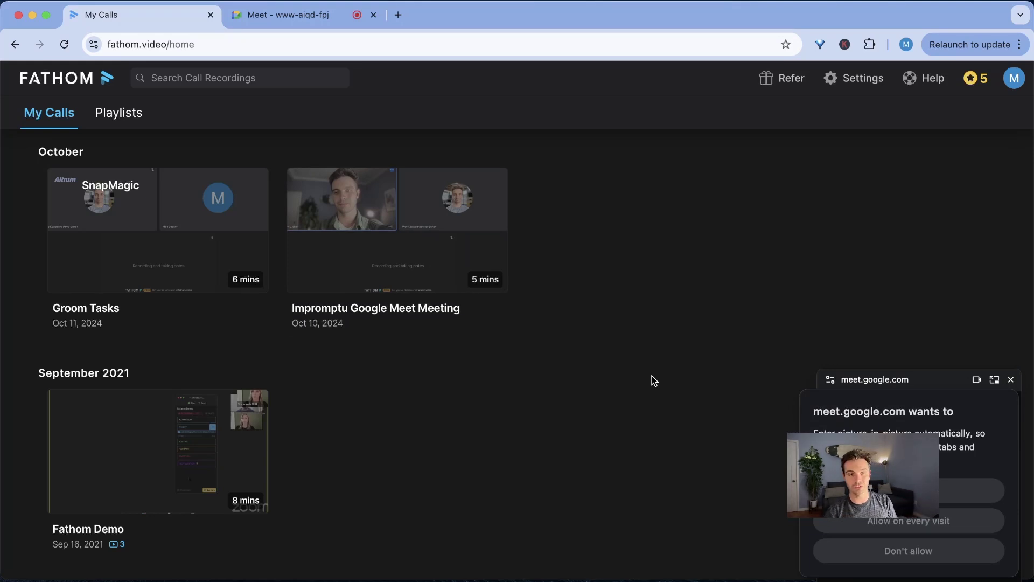
- Open the Impromptu Google Meet Meeting recording and look over its transcript
left_click(466, 222)
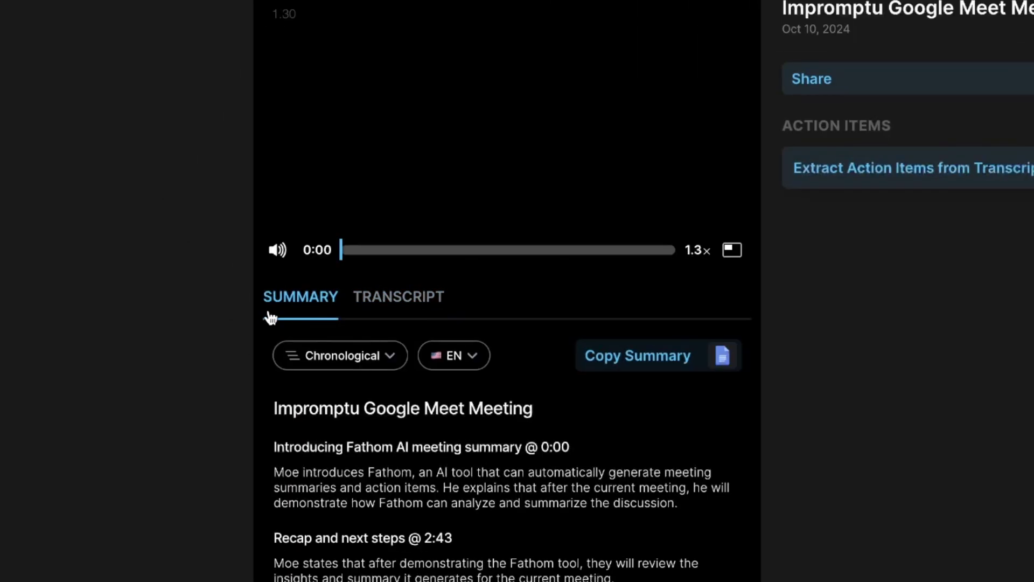
left_click(391, 308)
scroll(580, 535, "down", 5)
left_click(308, 300)
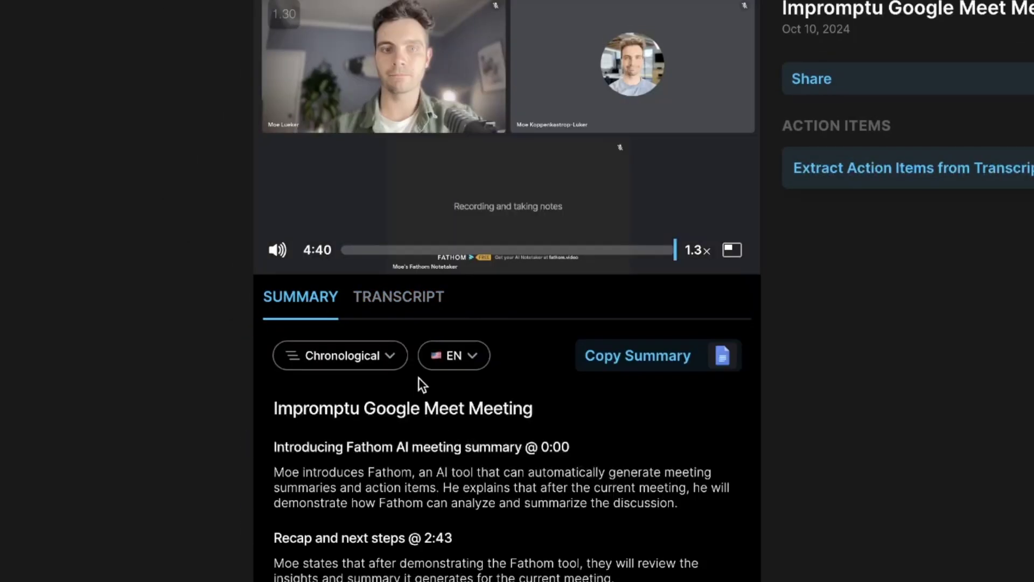
- Try switching the meeting summary template to Sales, which prompts for Premium
left_click(392, 364)
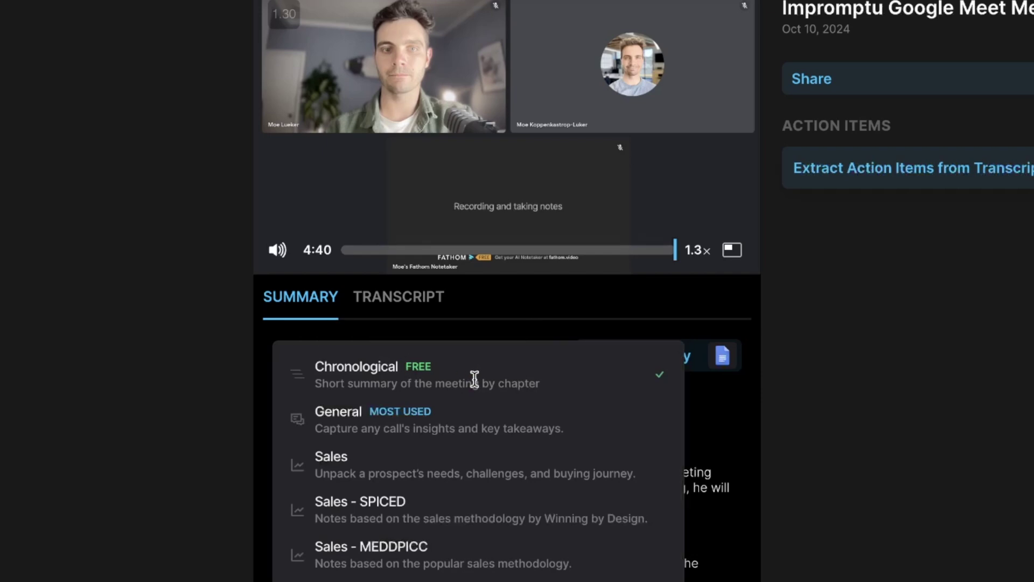
left_click_drag(318, 335, 590, 353)
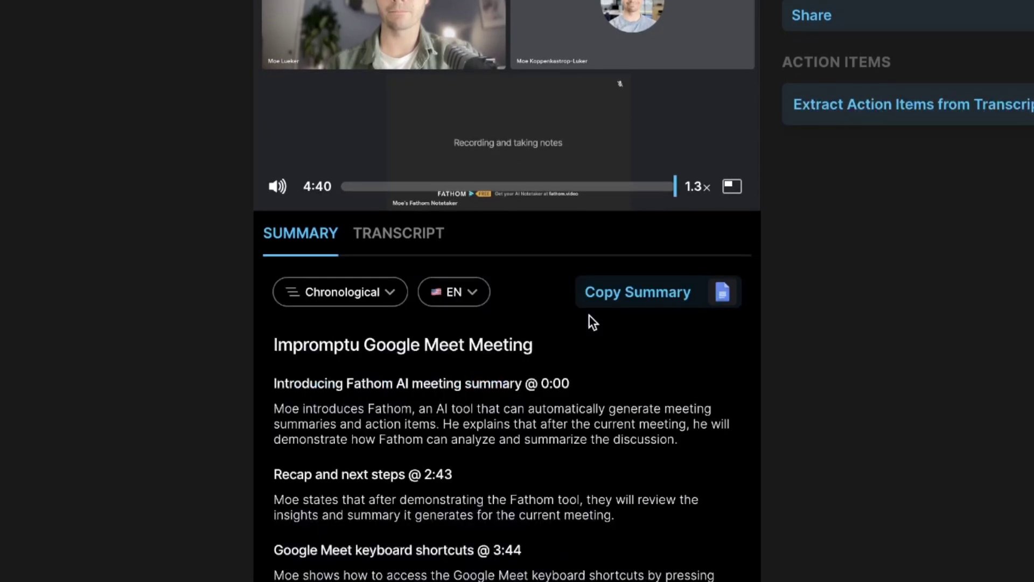
left_click(315, 324)
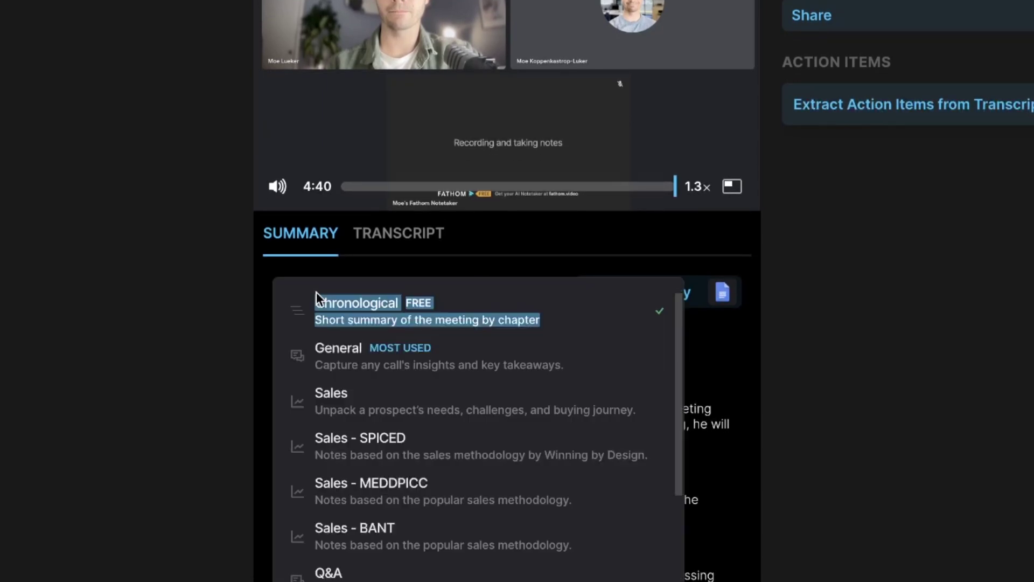
left_click(406, 412)
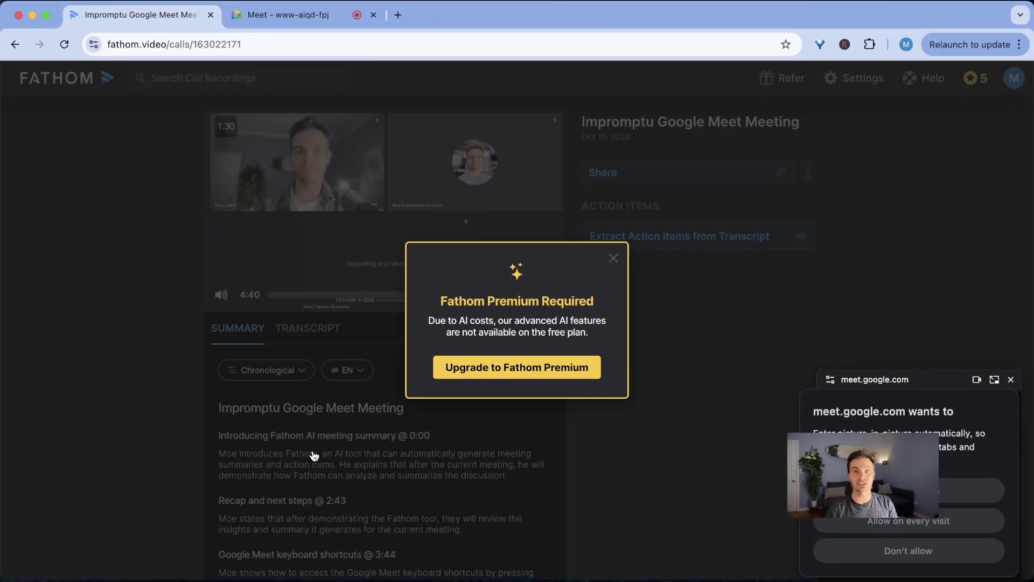
- Dismiss the Premium notice and select the meeting transcript text for copying
left_click(613, 260)
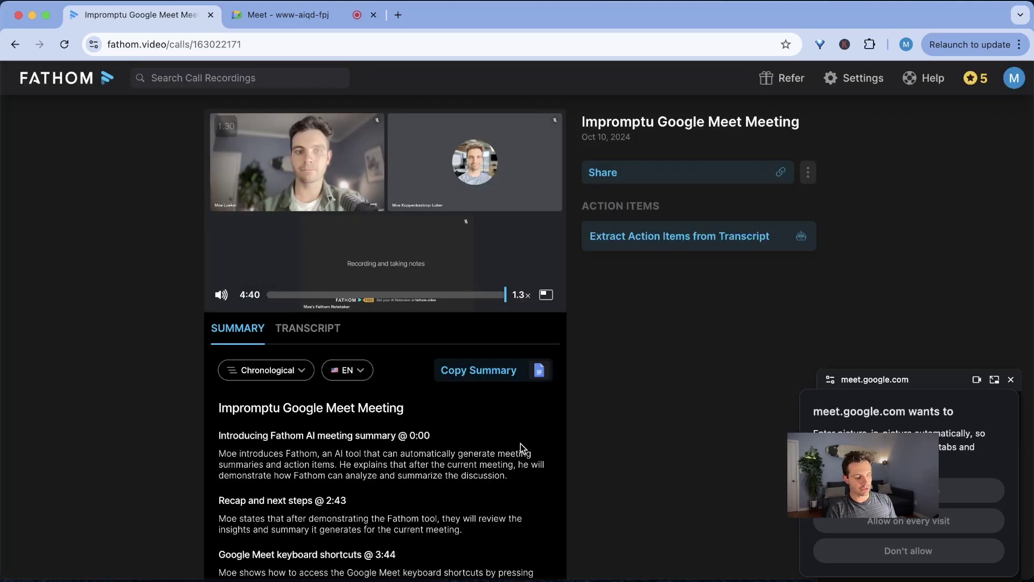
left_click_drag(227, 425, 429, 577)
scroll(395, 442, "up", 2)
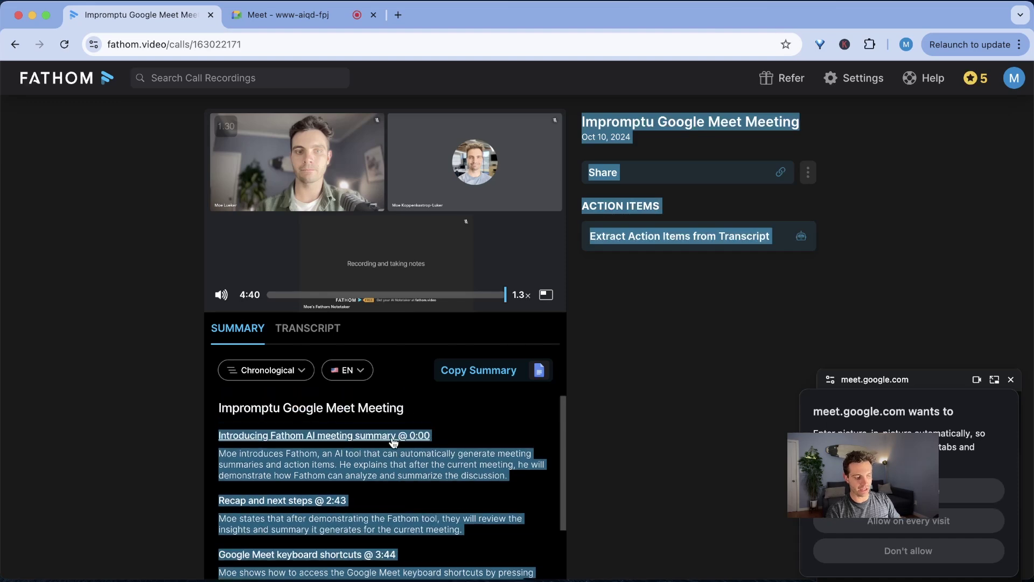
left_click(307, 329)
left_click_drag(367, 351, 434, 515)
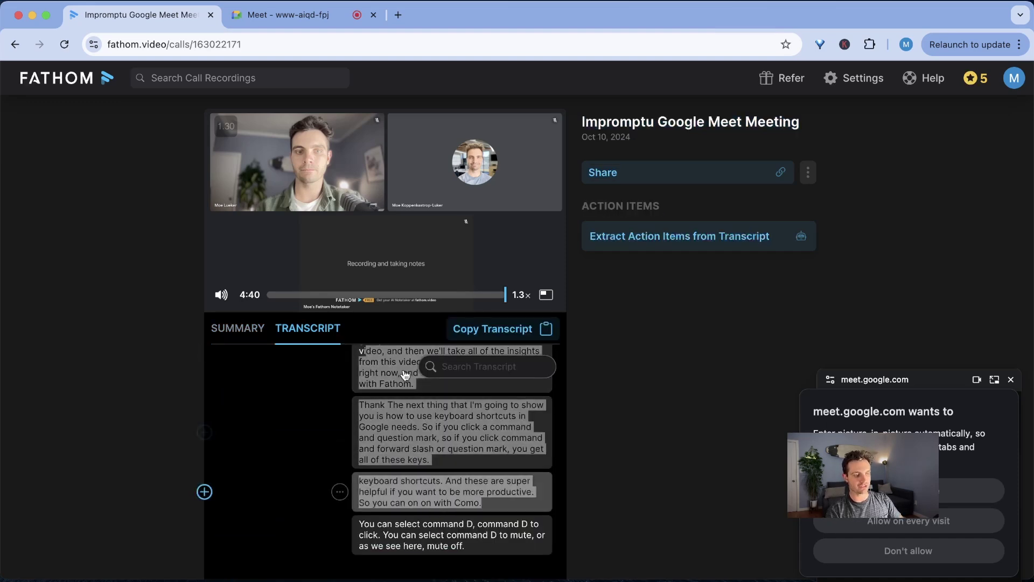
- In a new chatgpt.com tab, ask ChatGPT to summarize the pasted transcript
left_click(398, 15)
type("chatgpt.com")
key("Return")
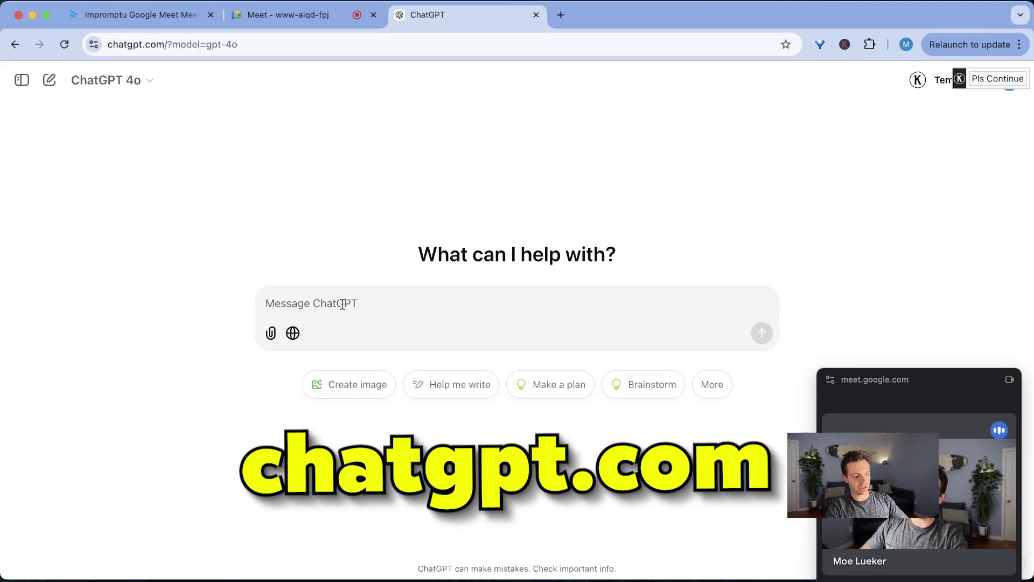
type("Su")
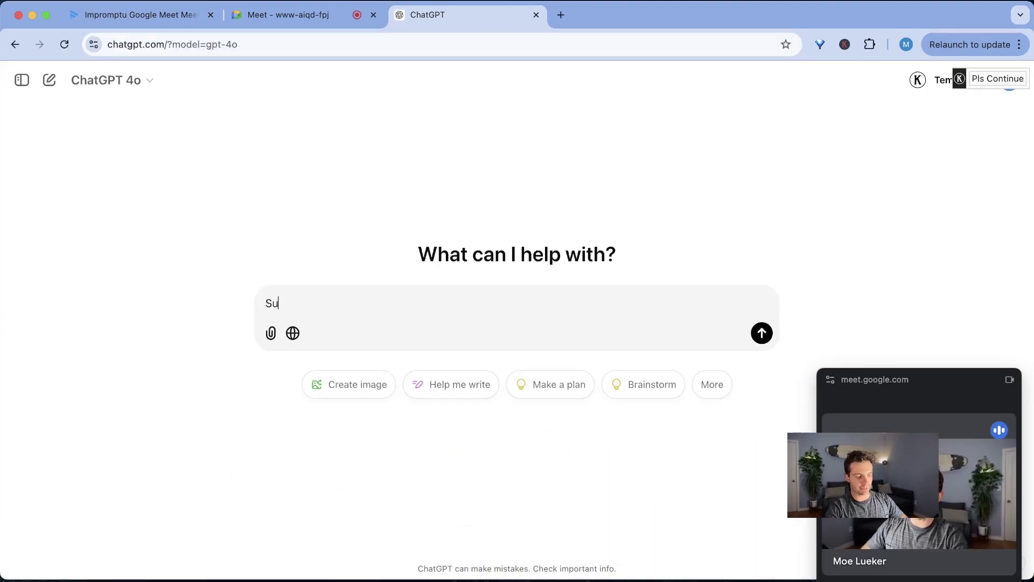
type("mmarize this meeting:")
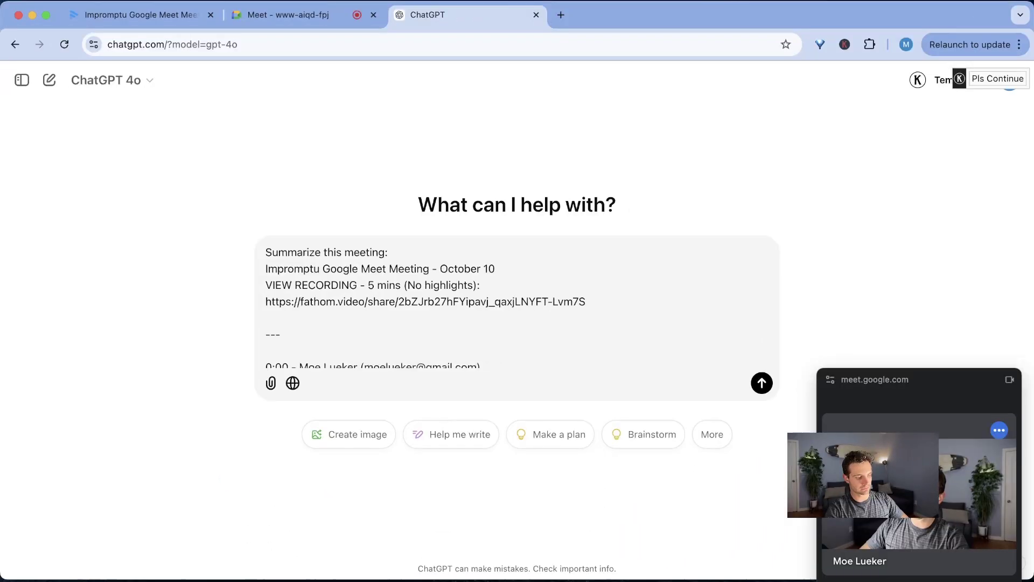
key("Return")
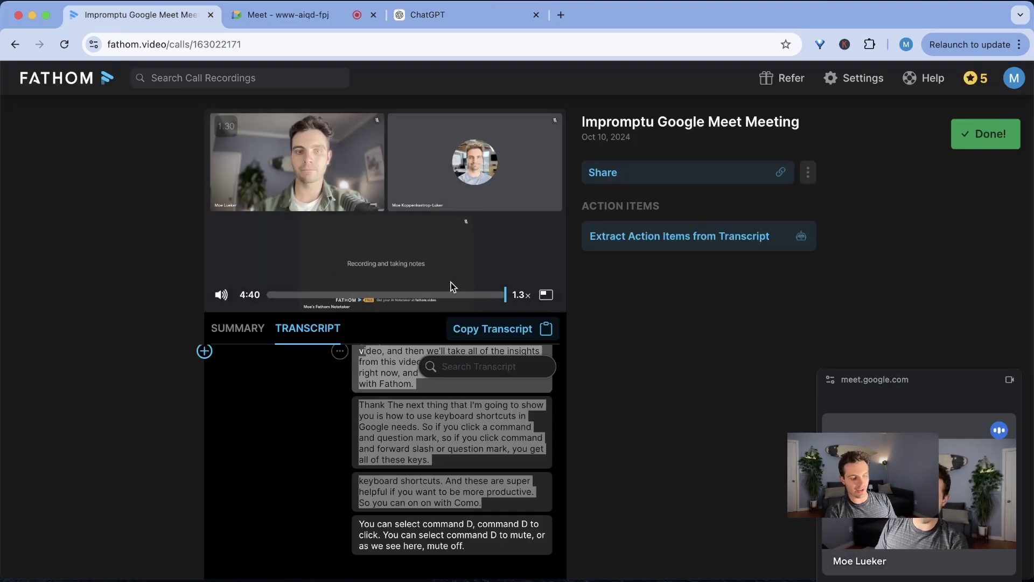
- Back on the summary, try the One-on-One summary template, then close the template list
left_click(633, 426)
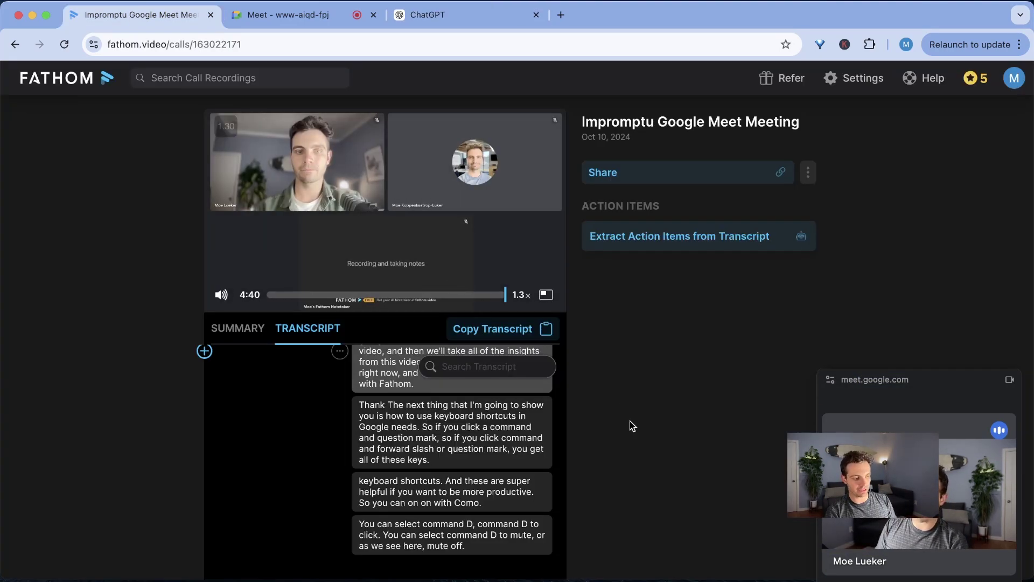
left_click(241, 334)
left_click(302, 369)
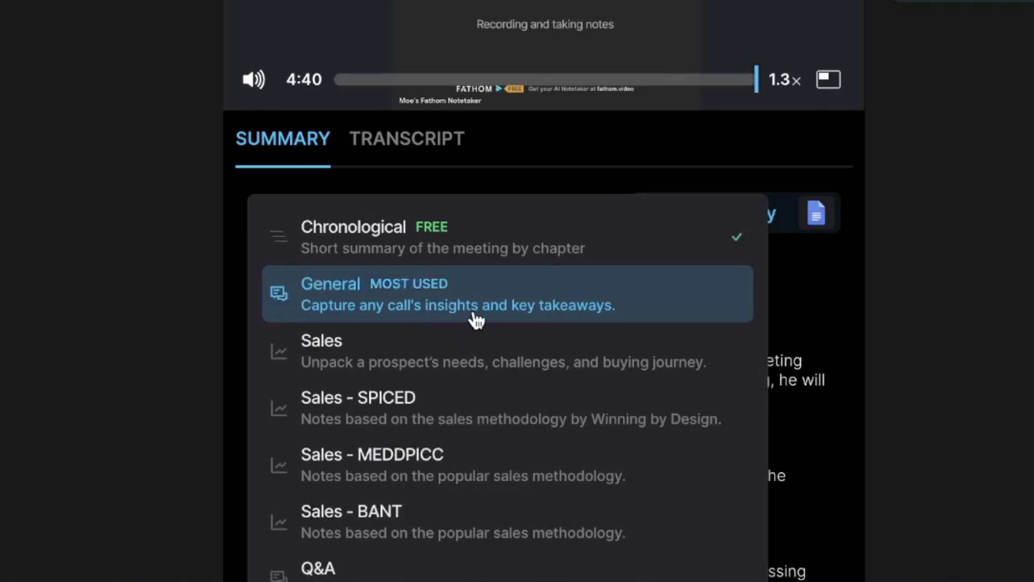
scroll(441, 414, "down", 4)
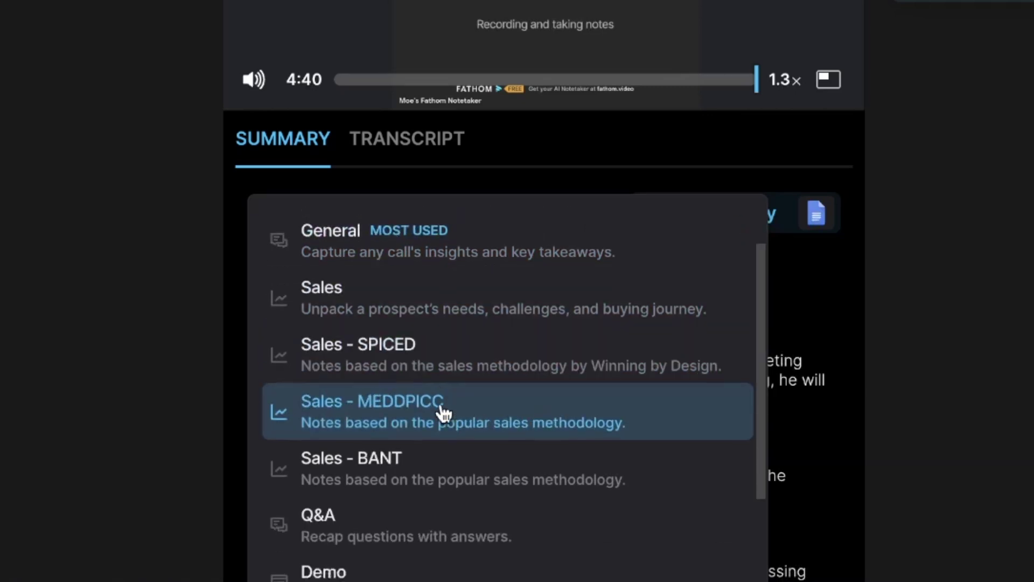
scroll(483, 402, "down", 4)
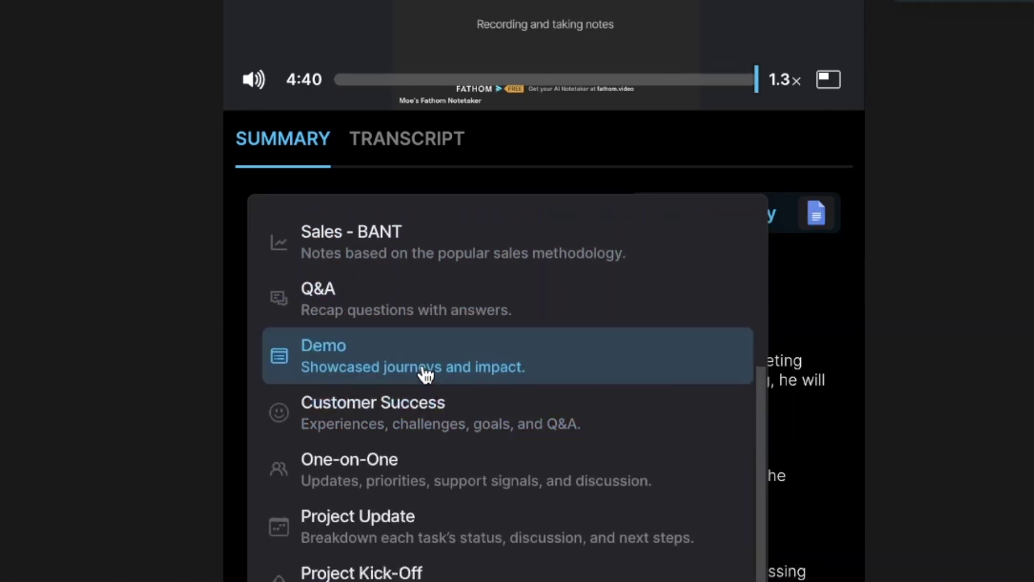
left_click(425, 372)
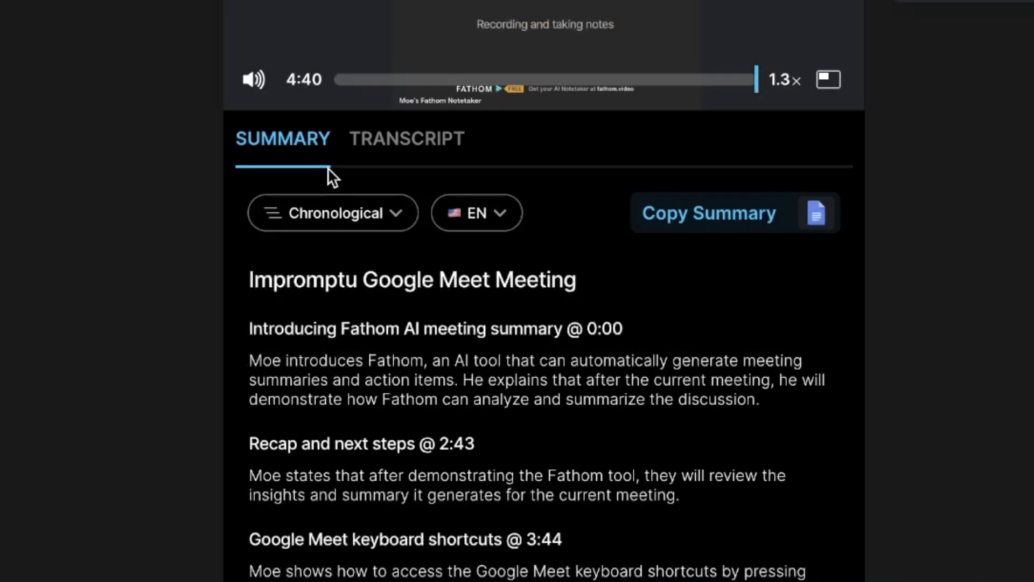
left_click(370, 221)
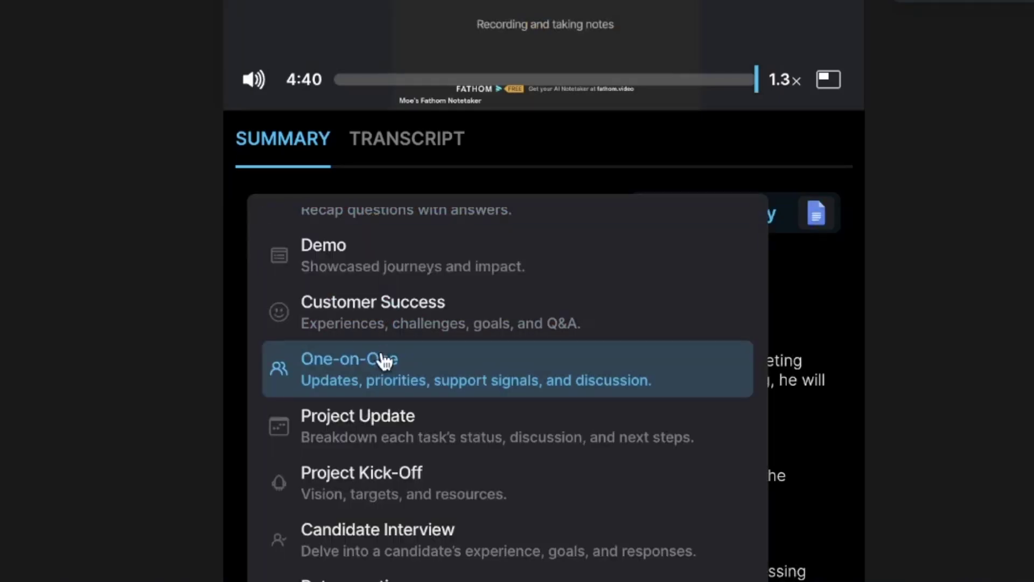
left_click(897, 263)
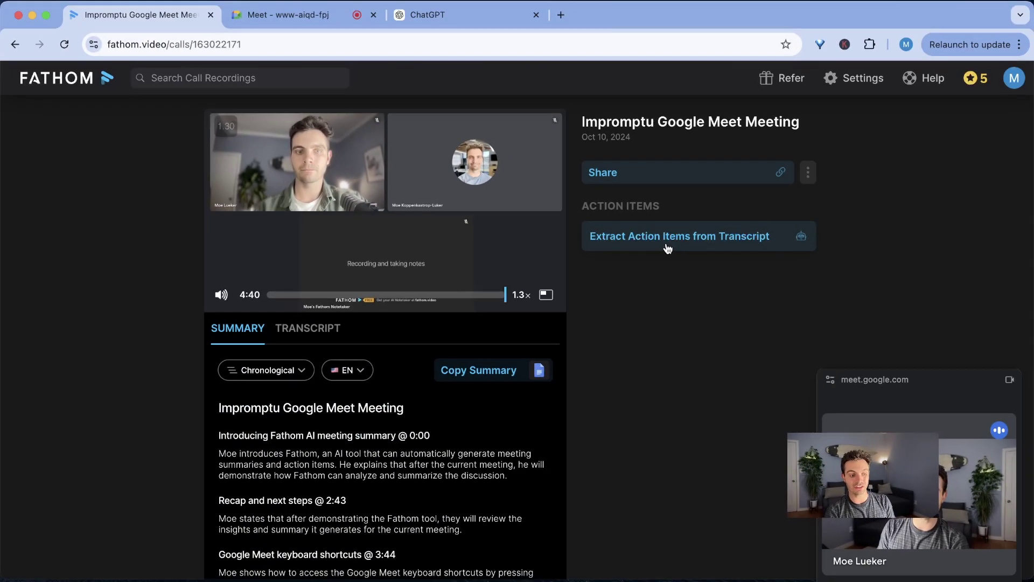
- Try Extract Action Items, dismiss the Premium notice, and open then close Share options
left_click(668, 237)
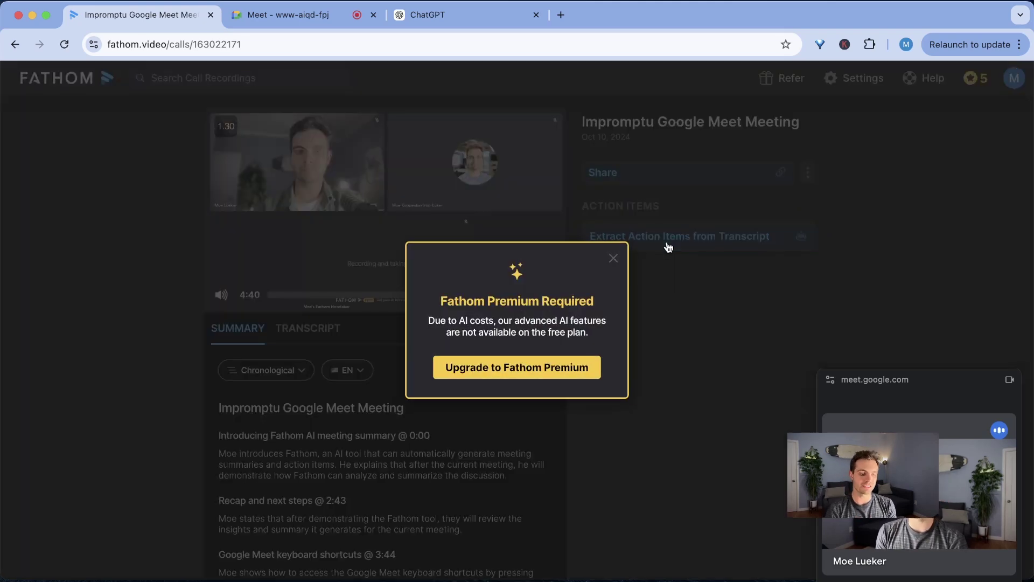
left_click(612, 259)
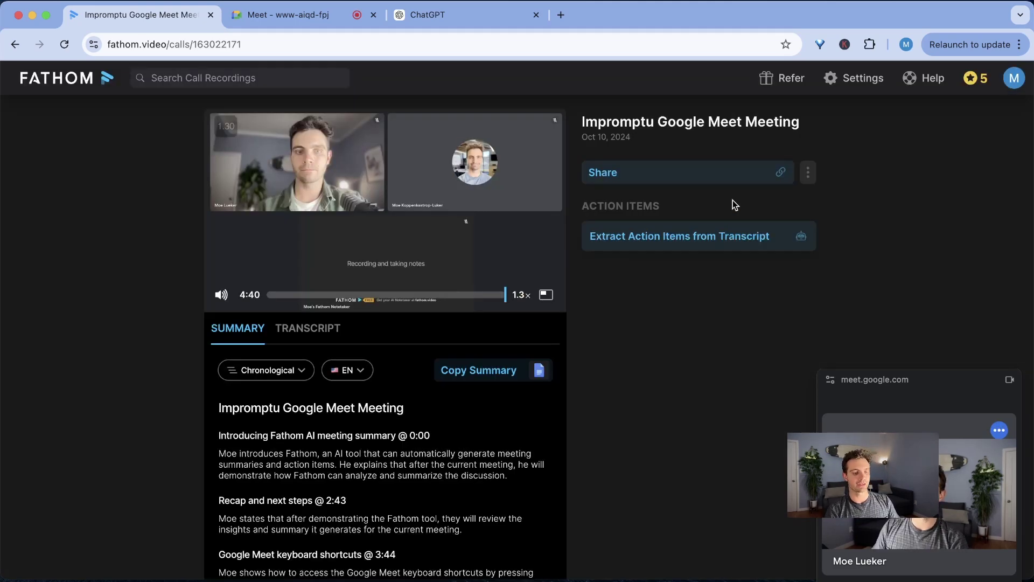
left_click(720, 176)
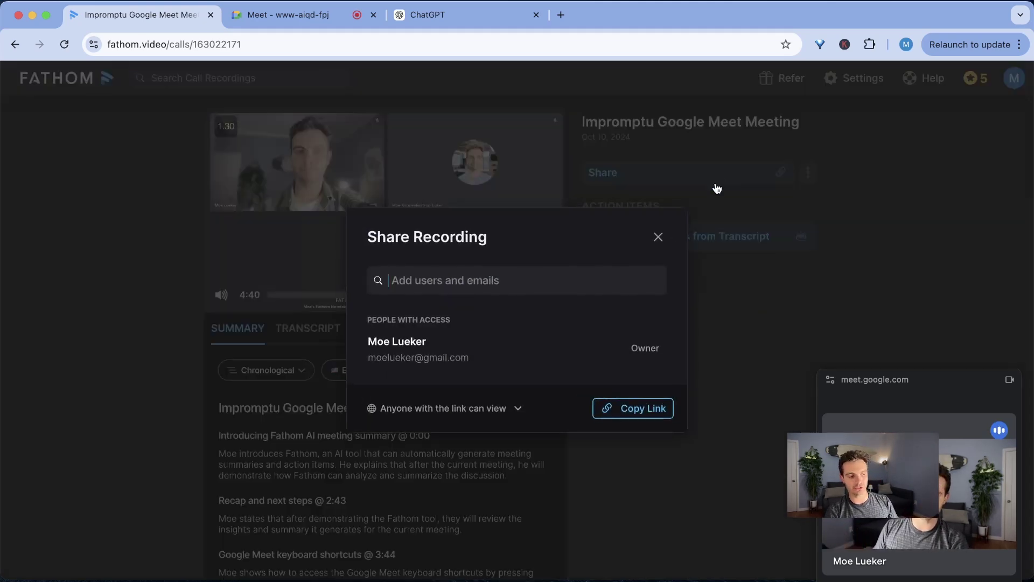
left_click(765, 340)
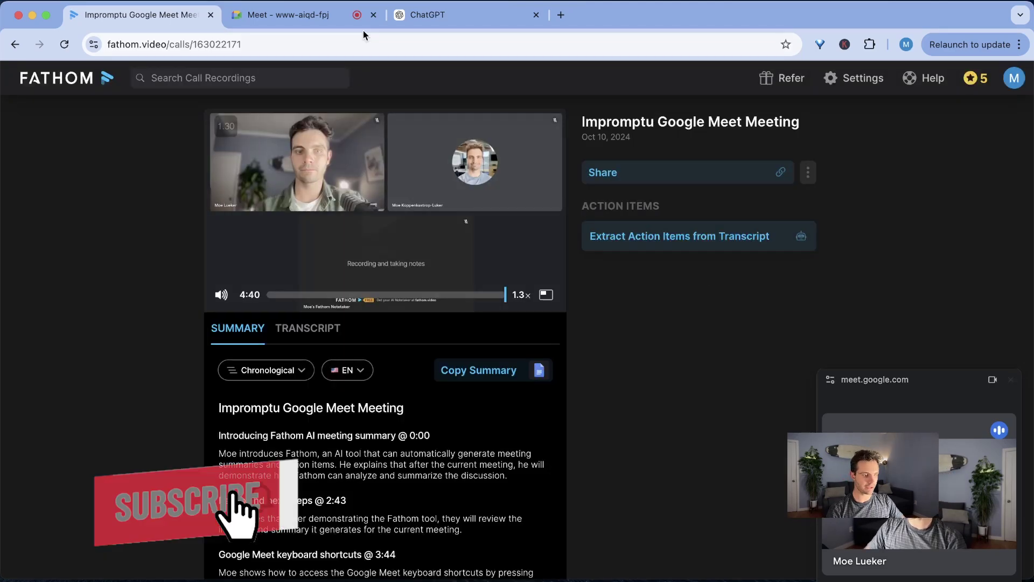
- Leave the Google Meet call, close its tab, and return to Fathom
left_click(328, 15)
left_click(690, 555)
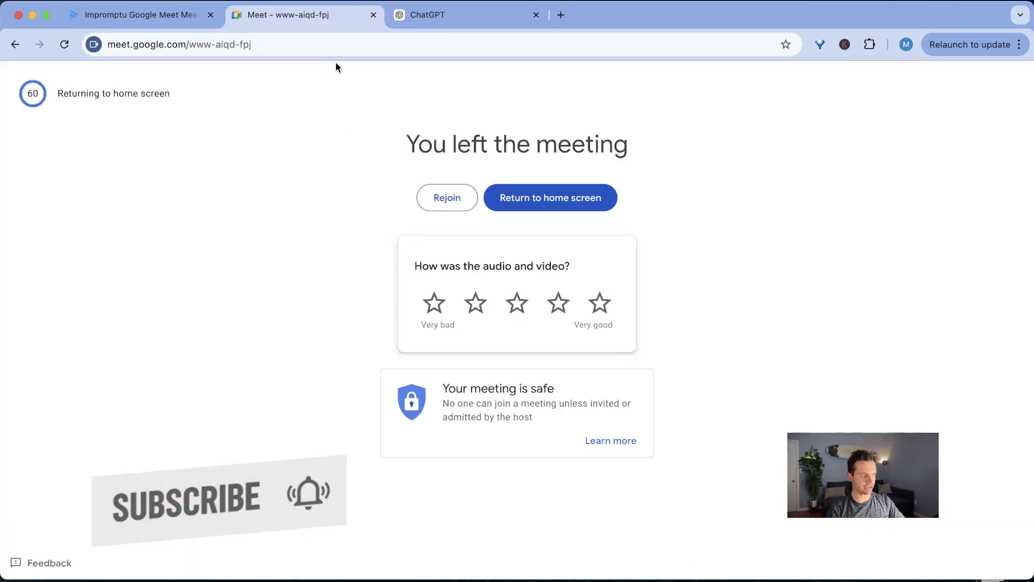
left_click(374, 14)
key("super+1")
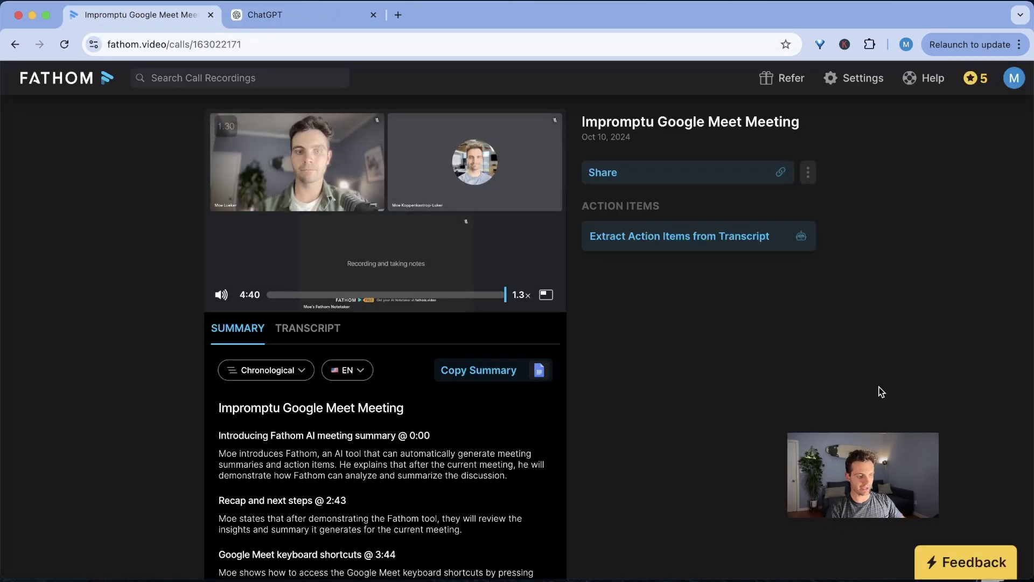
- Upgrade the account to Fathom Premium with monthly billing from Settings' Premium Features section
left_click(860, 86)
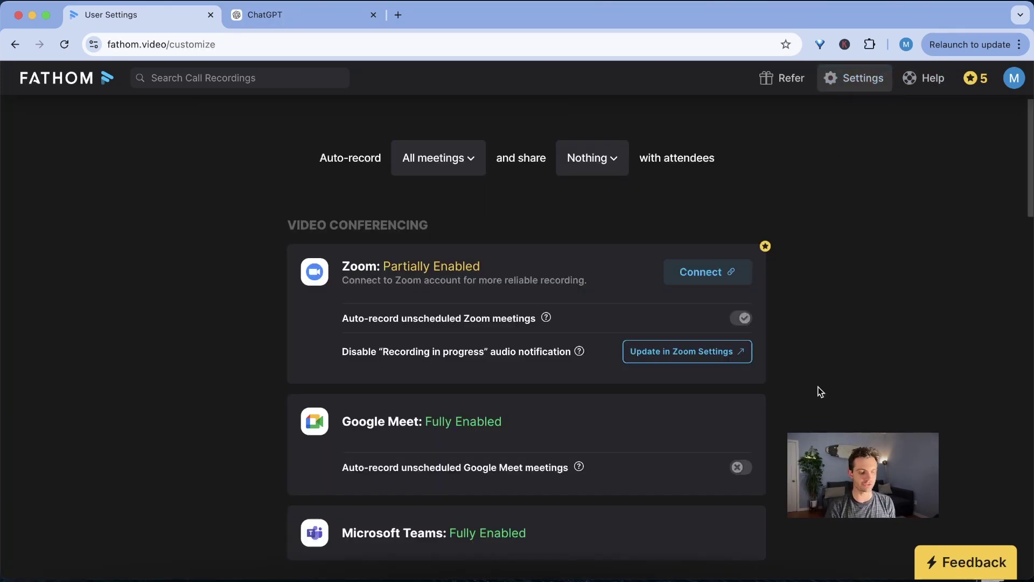
scroll(820, 392, "down", 6)
scroll(839, 269, "up", 6)
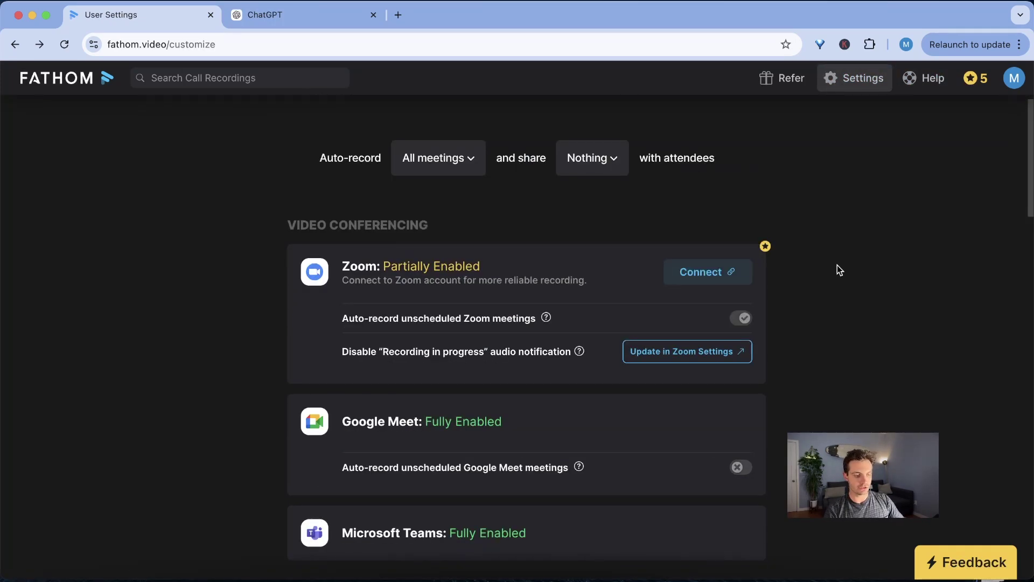
scroll(787, 258, "down", 8)
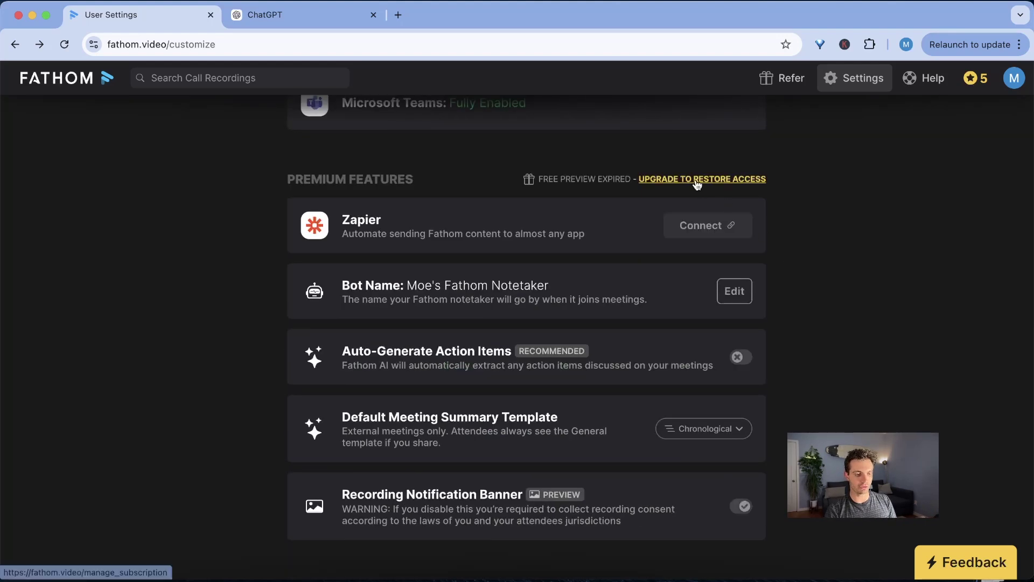
left_click(697, 183)
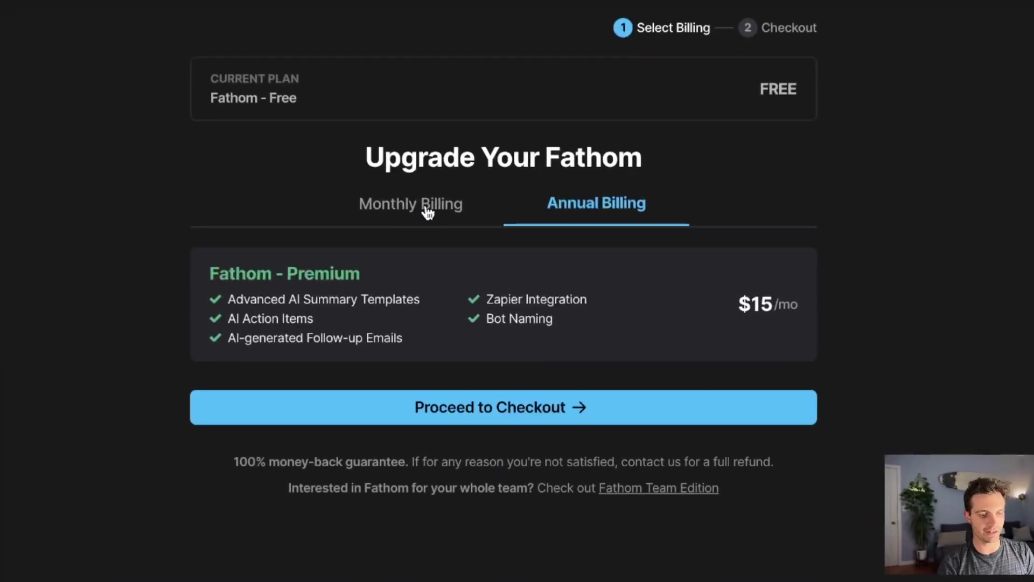
left_click(424, 207)
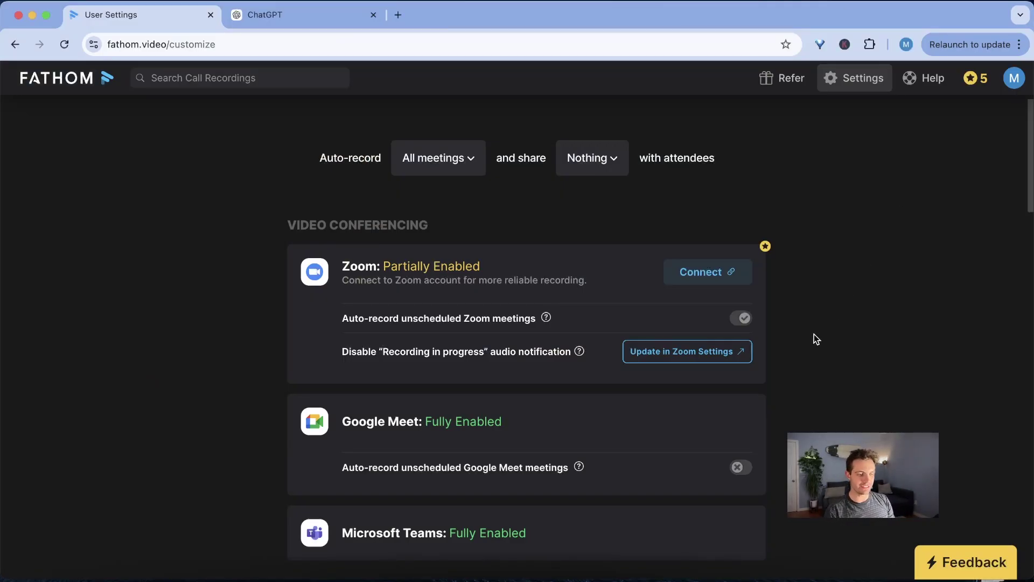
scroll(574, 432, "down", 9)
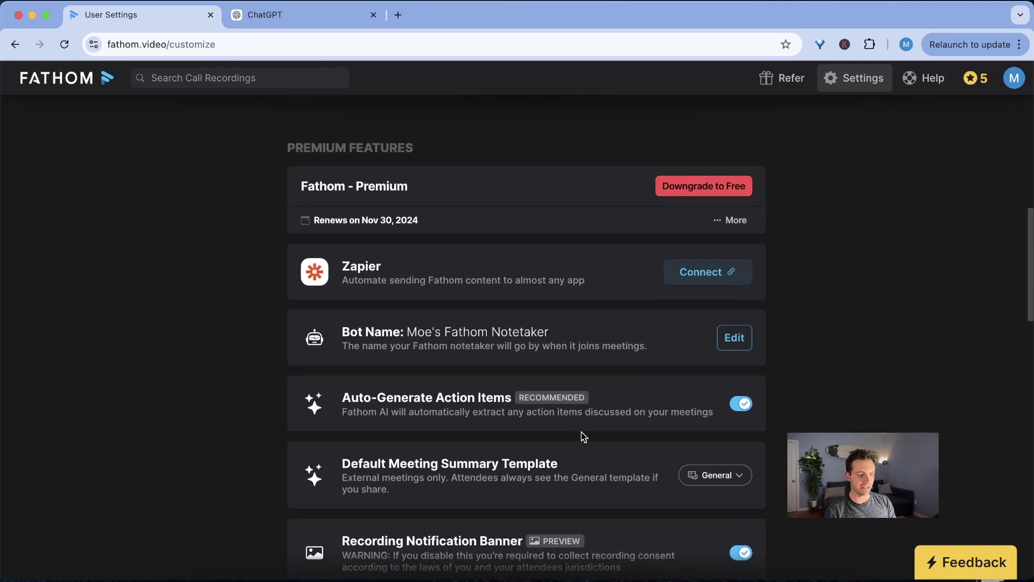
scroll(581, 437, "down", 1)
left_click_drag(350, 211, 698, 222)
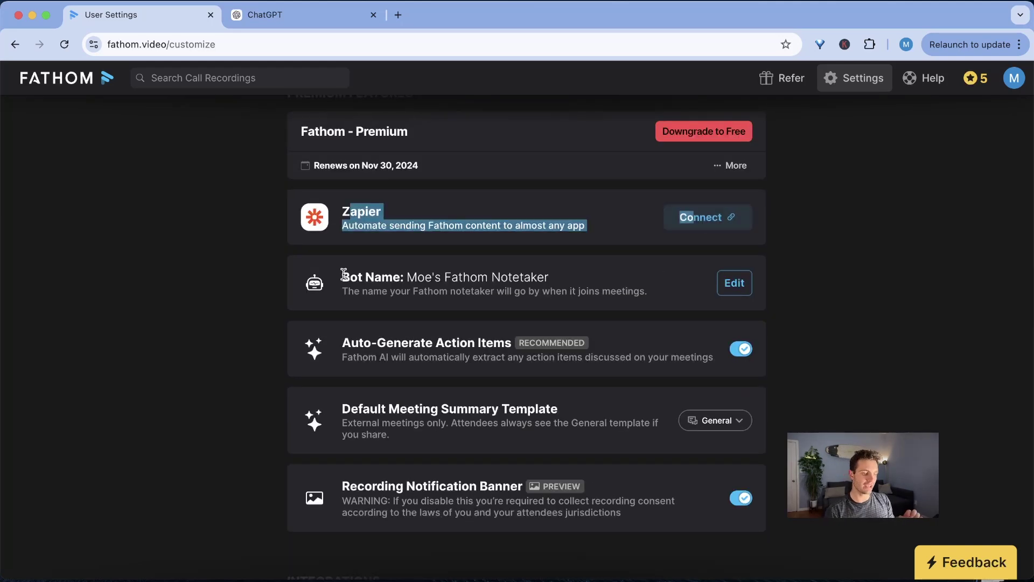
- Edit the notetaker bot name, replacing 'Fathom' with 'Private'
left_click_drag(343, 275, 648, 274)
left_click(733, 282)
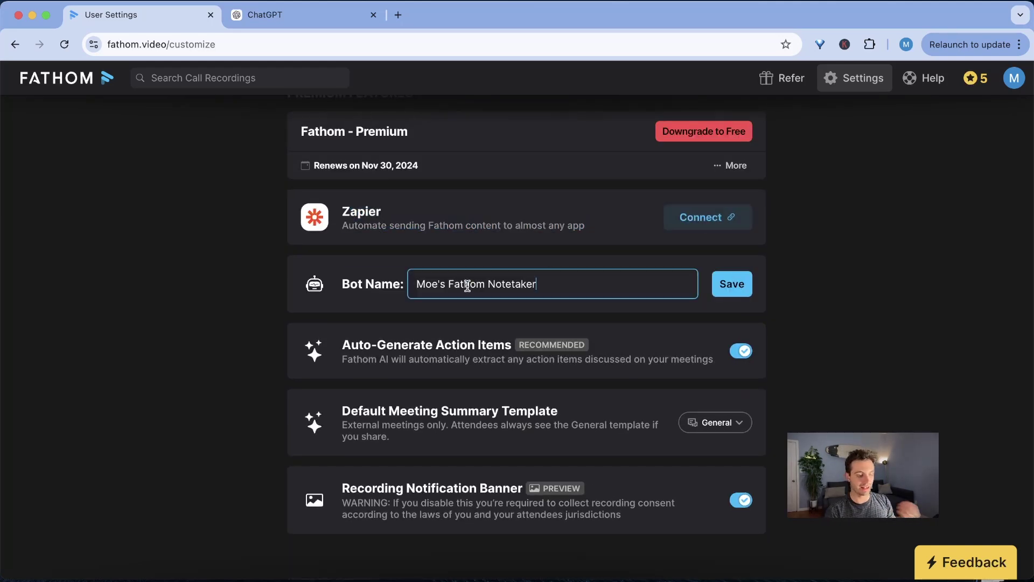
triple_click(467, 285)
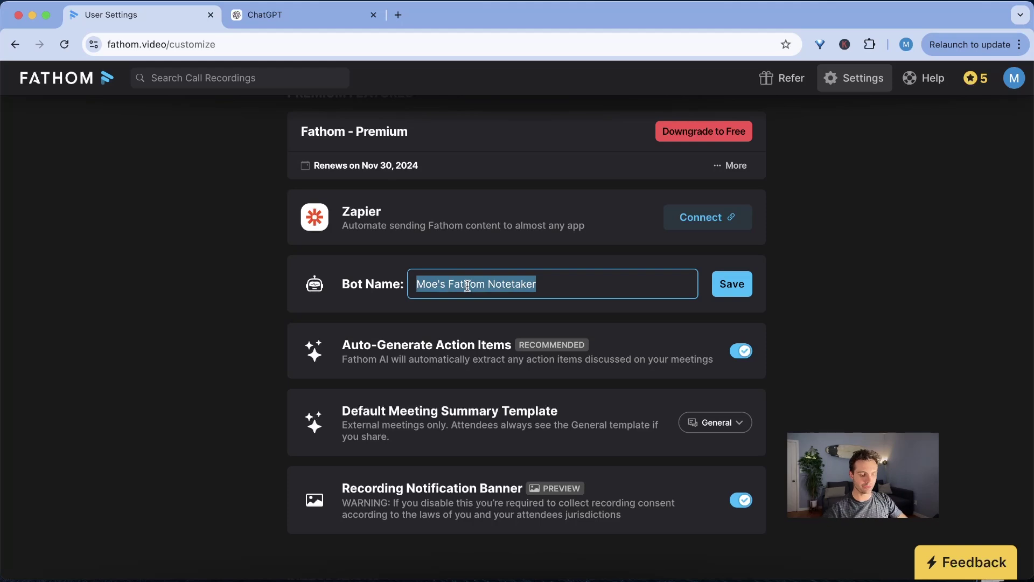
double_click(467, 285)
key("BackSpace")
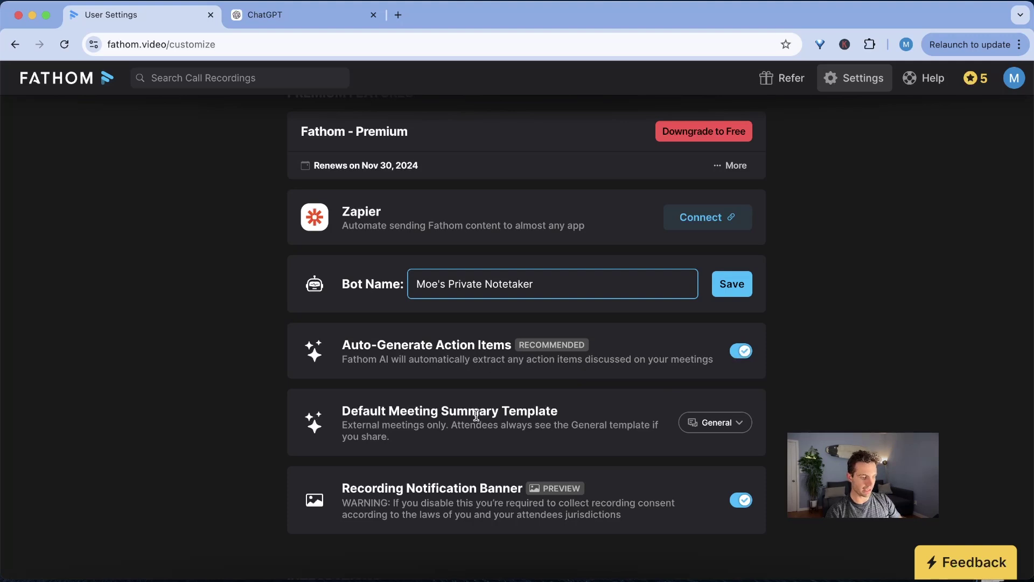
- Keep the General summary template and switch off the Recording Notification Banner
scroll(478, 417, "down", 1)
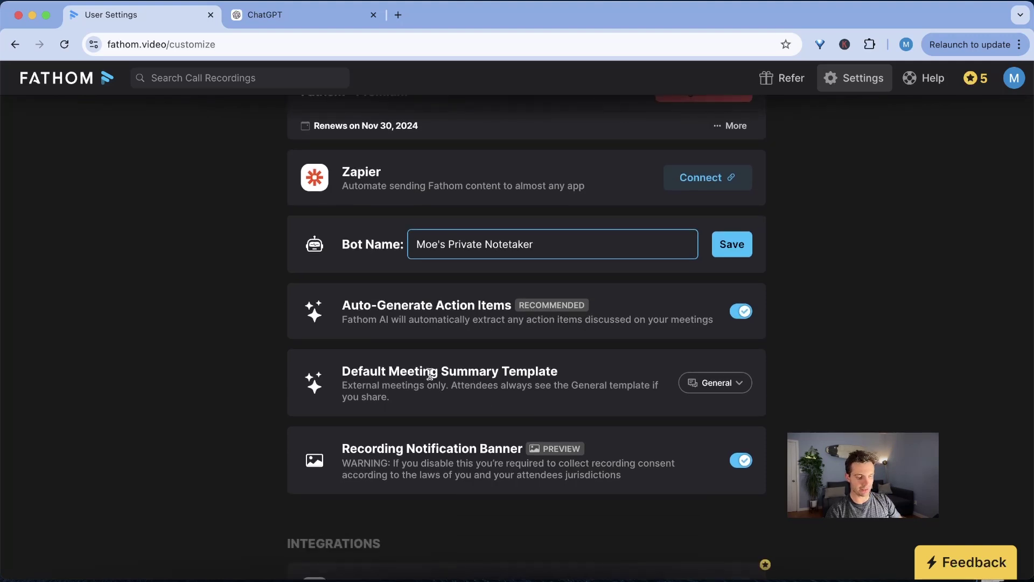
left_click(736, 384)
left_click(566, 431)
scroll(654, 409, "down", 2)
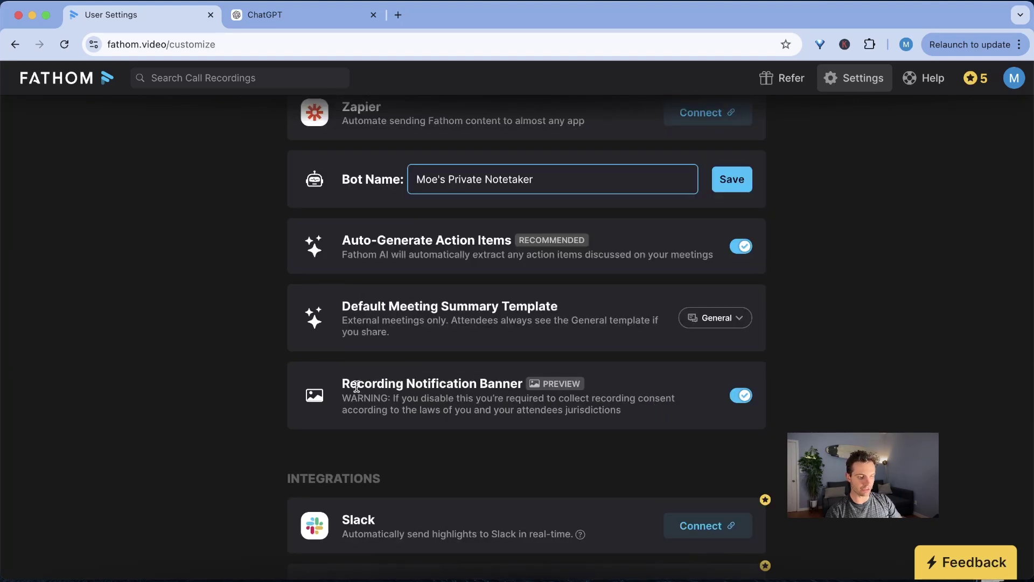
left_click_drag(356, 386, 622, 388)
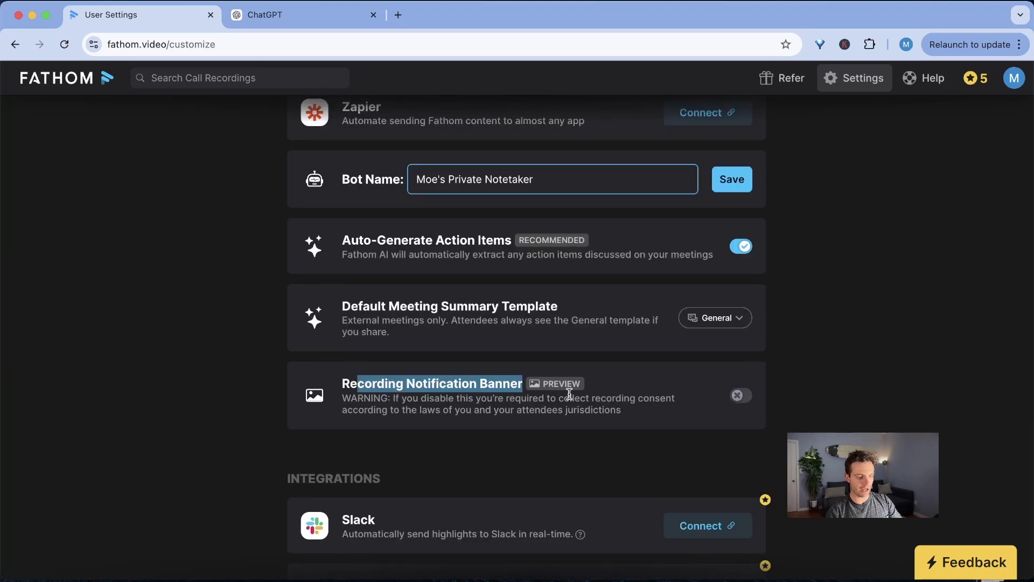
mouse_move(532, 386)
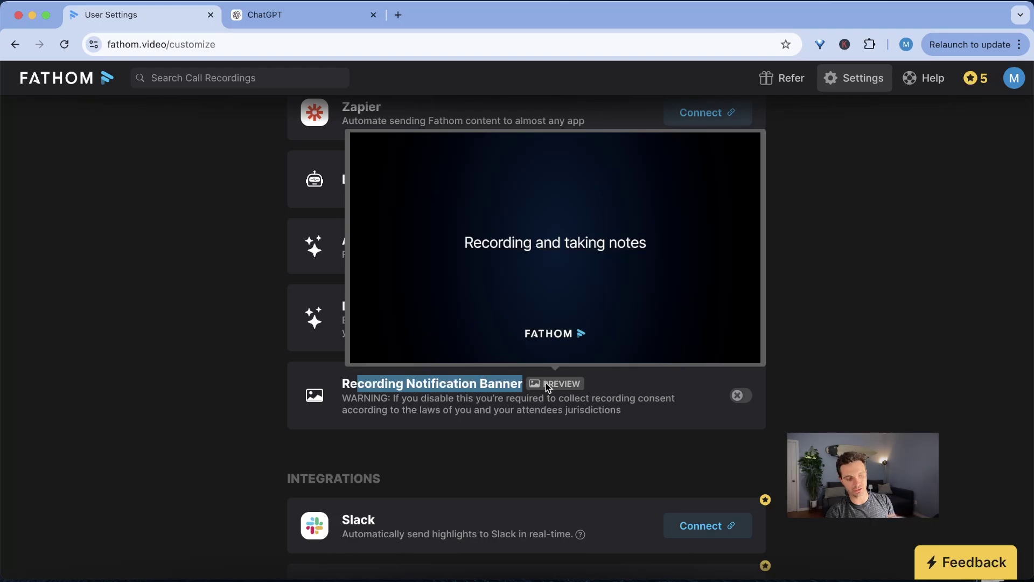
scroll(555, 215, "up", 1)
key("super+t")
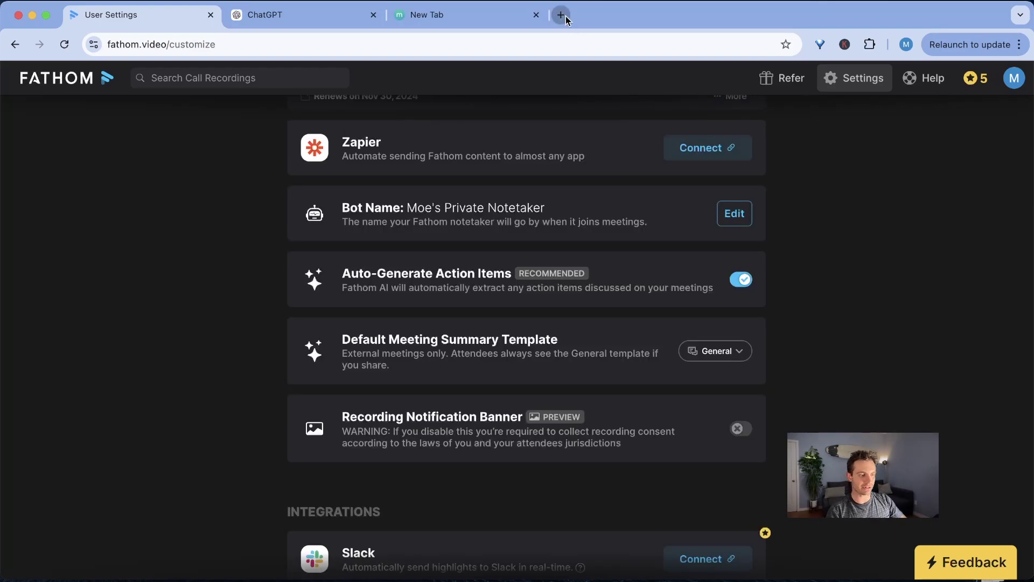
- Start an instant Google Meet, admit the renamed Private Notetaker, then return to Fathom settings
left_click(561, 15)
type("google.com/cqz-vtbn-src")
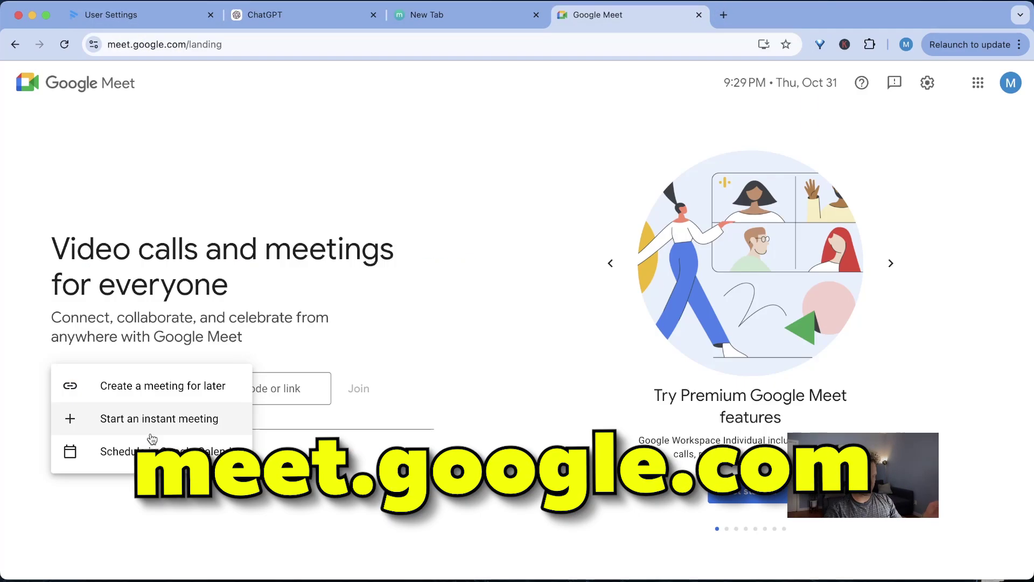
left_click(150, 429)
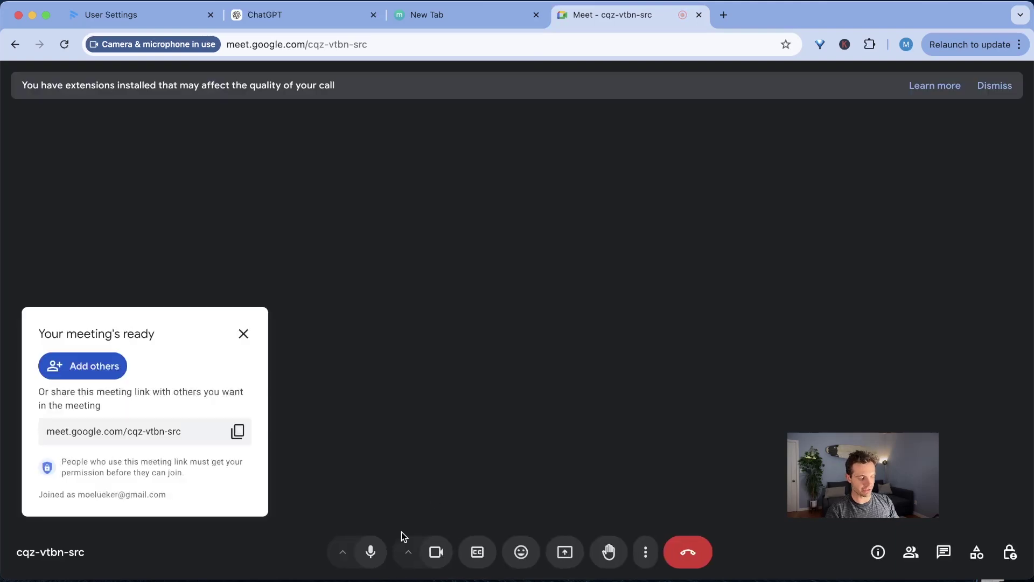
left_click(321, 550)
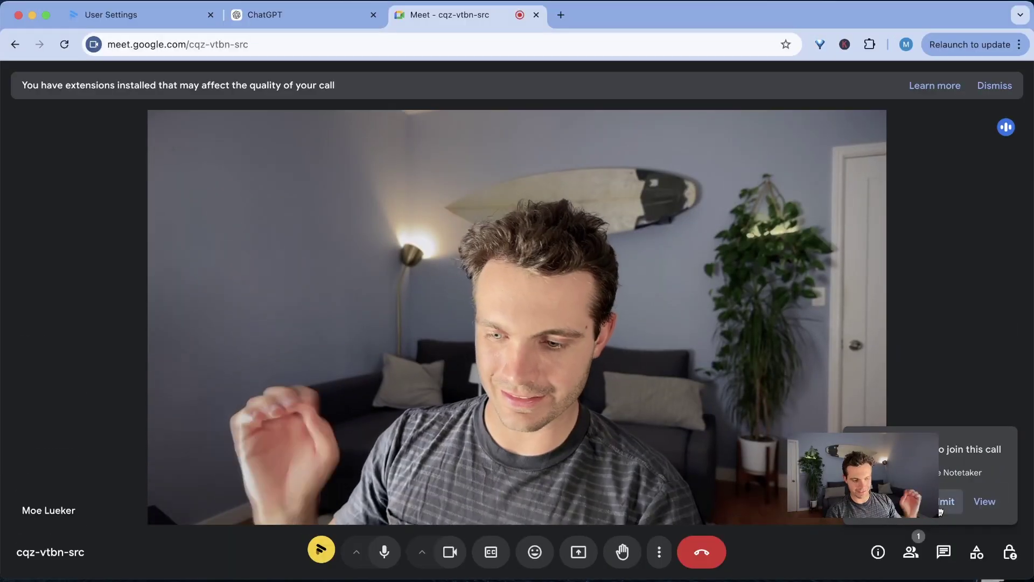
left_click(942, 509)
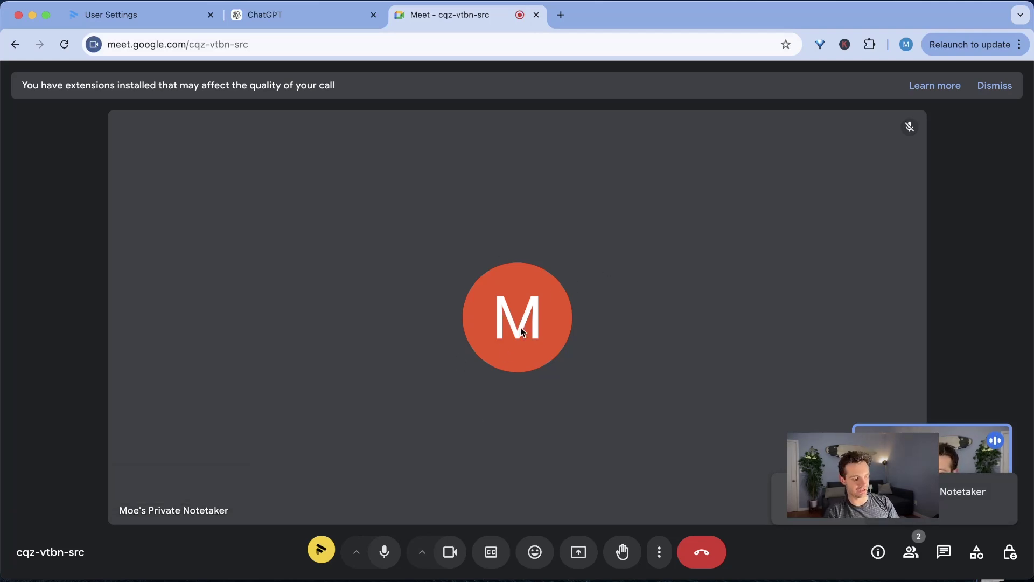
left_click(178, 16)
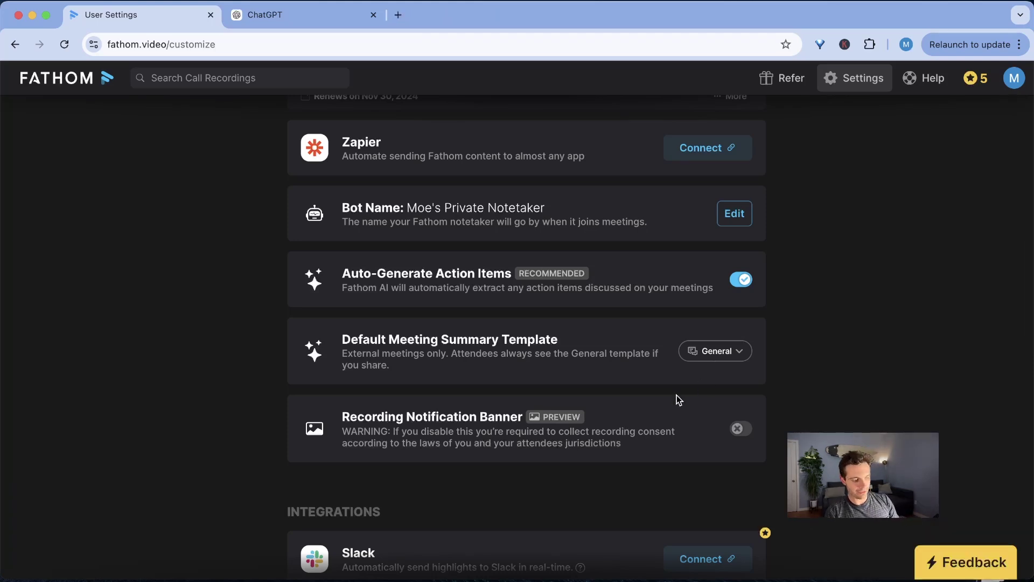
- Review the Salesforce integration and the Auto-Generate Action Items setting in Fathom Settings
scroll(676, 395, "down", 5)
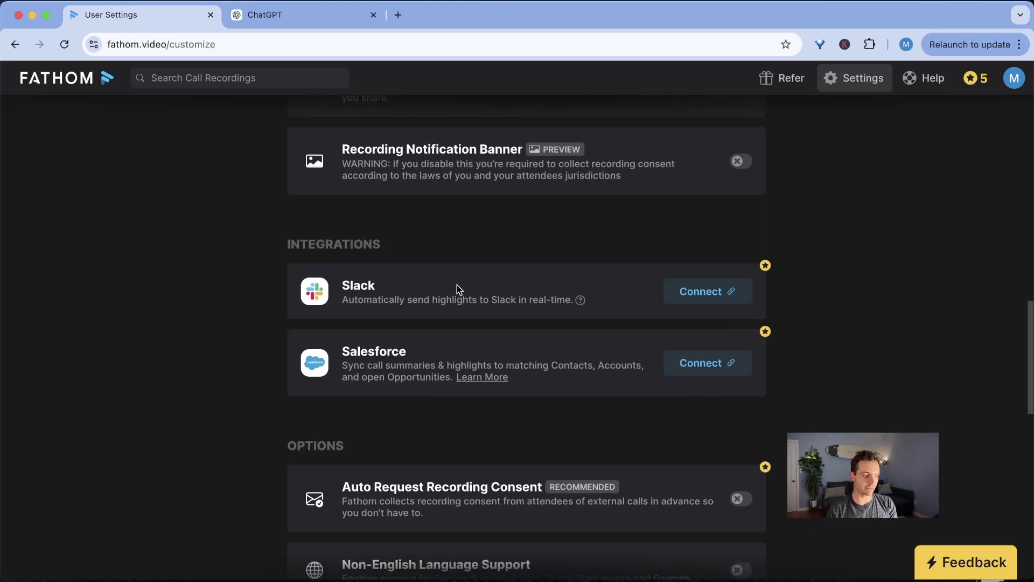
left_click_drag(546, 296, 589, 306)
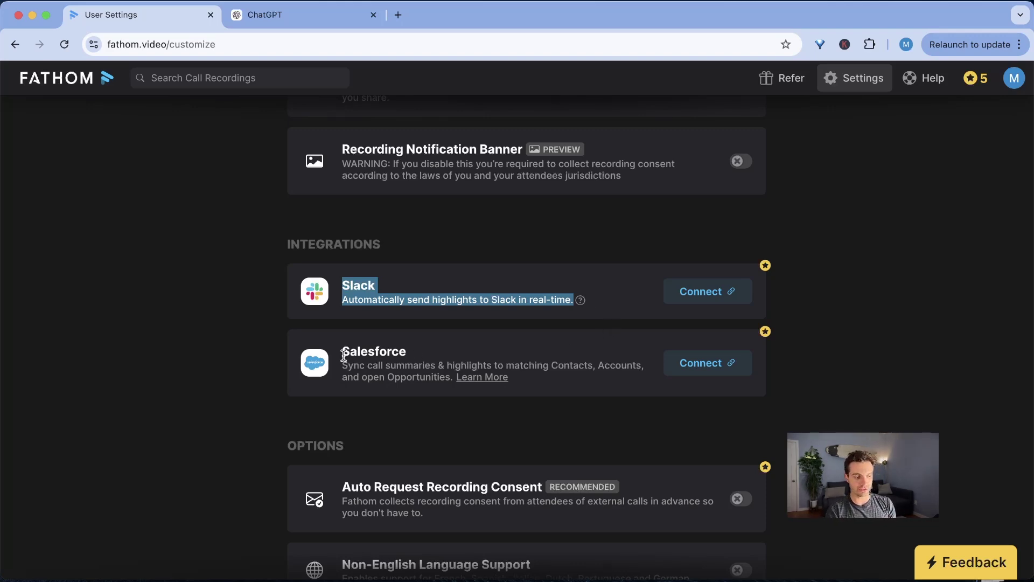
left_click_drag(343, 351, 451, 354)
scroll(455, 354, "down", 2)
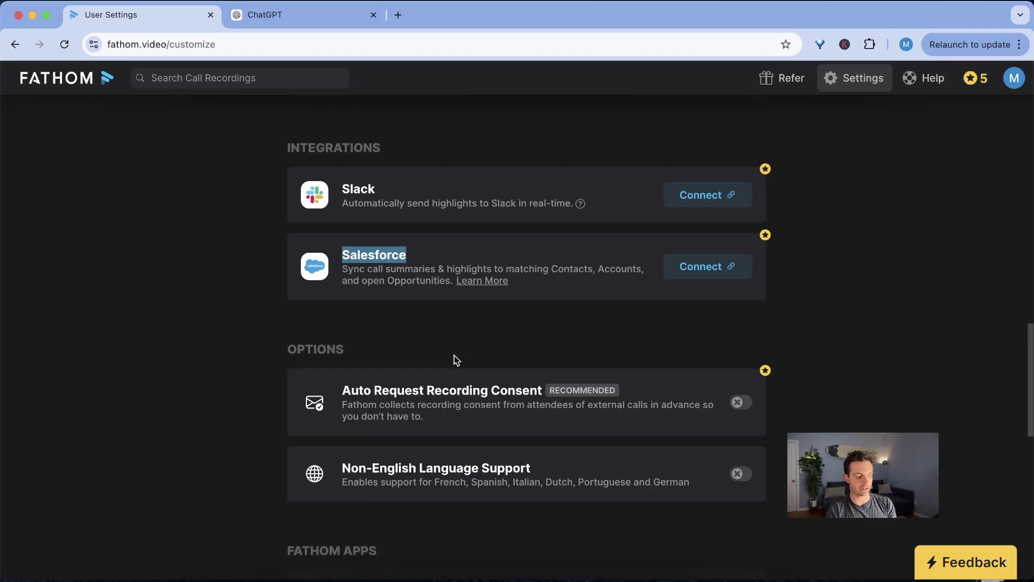
scroll(346, 300, "up", 7)
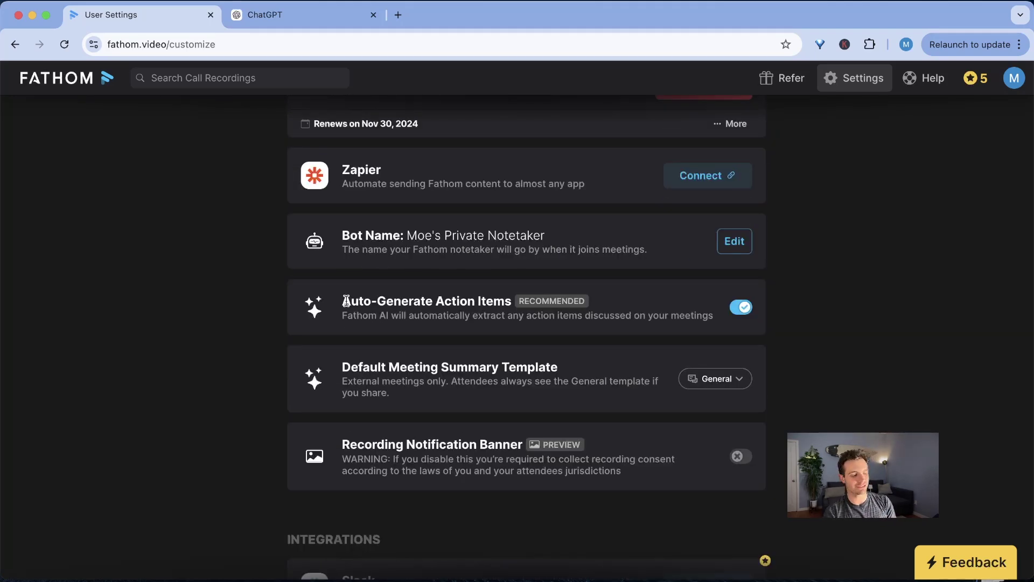
left_click_drag(346, 300, 599, 301)
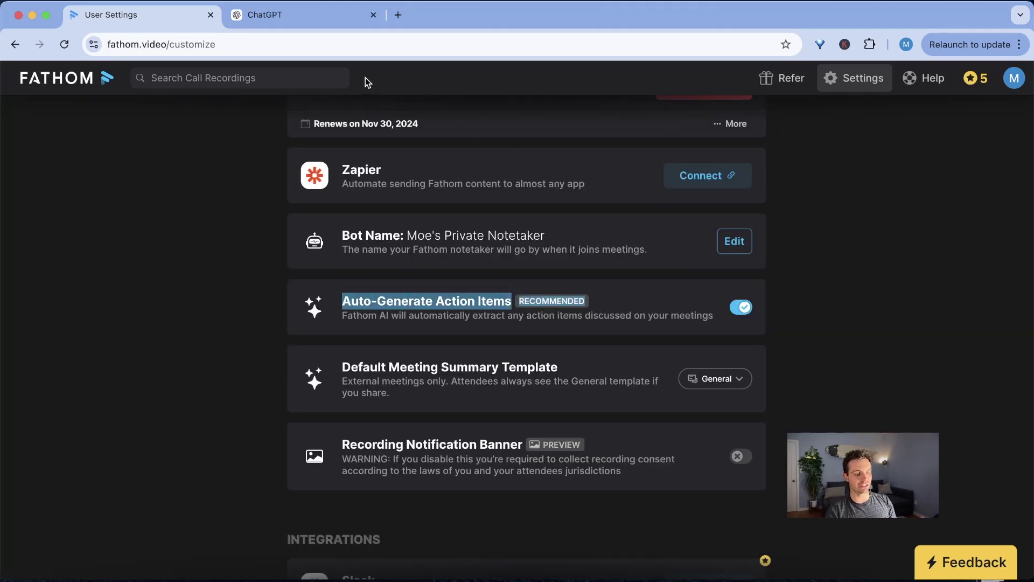
- Reopen the Impromptu Google Meet Meeting recording and extract its action items; none are detected
left_click(56, 78)
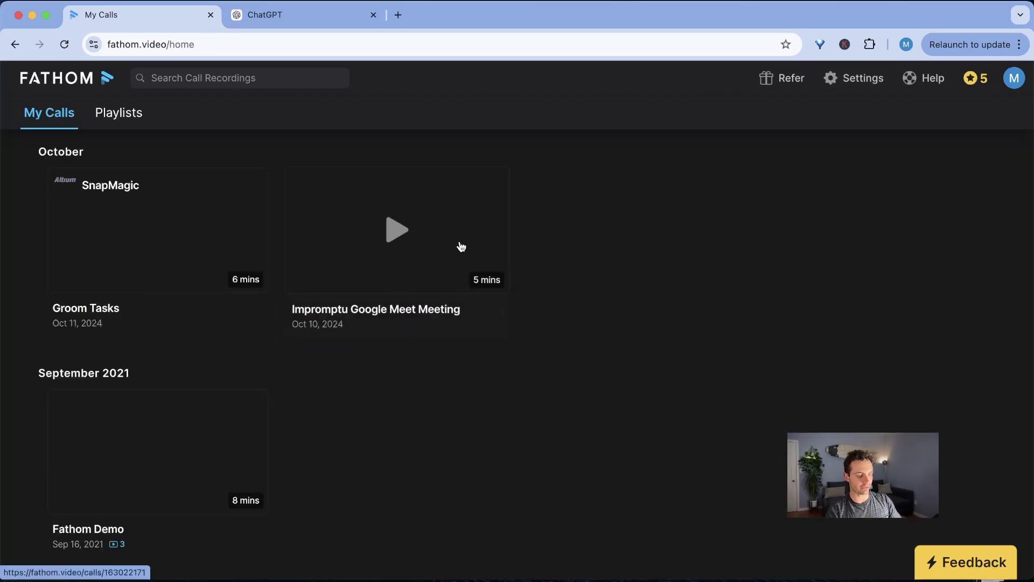
left_click(484, 220)
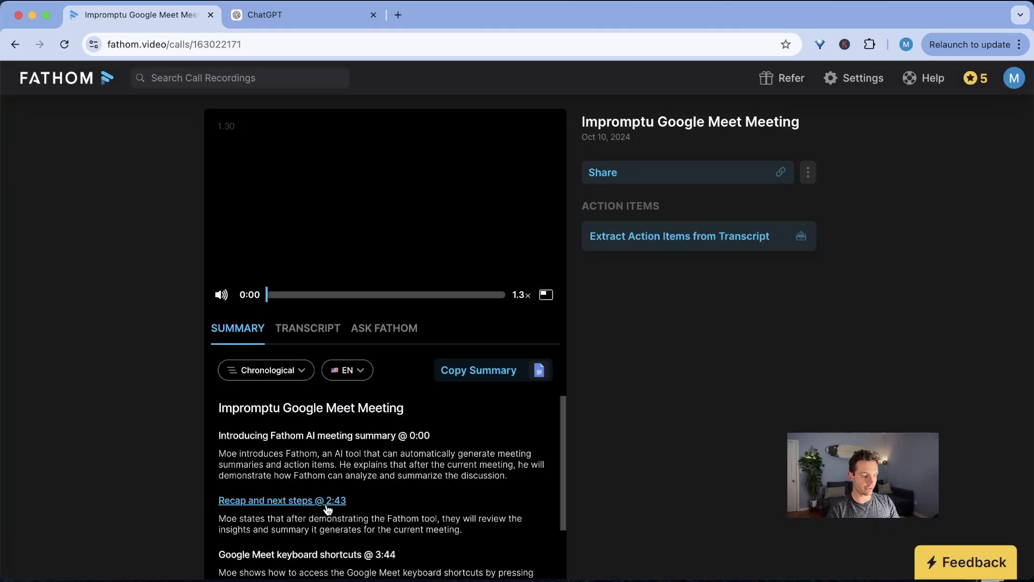
left_click(678, 239)
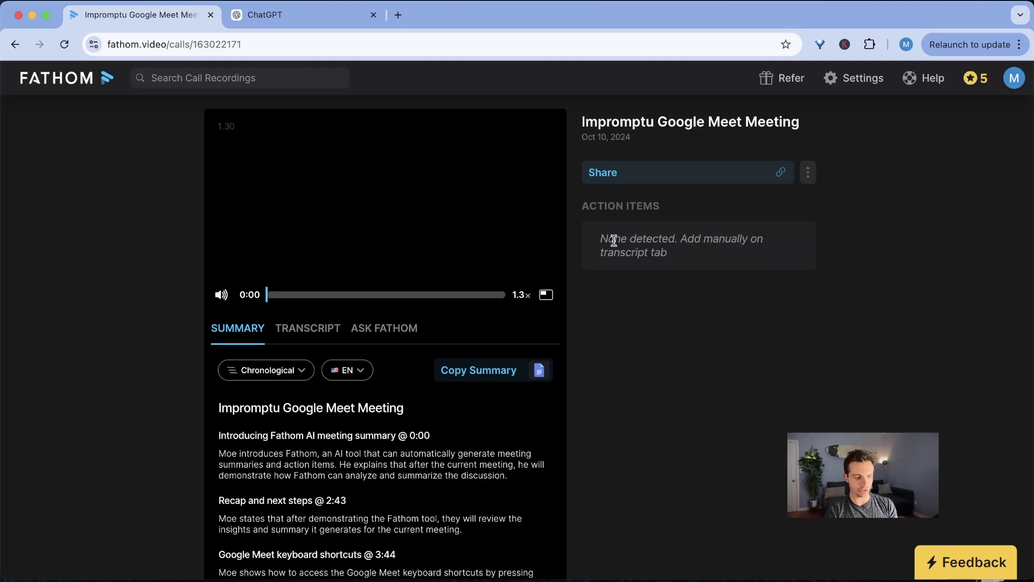
- Note the empty action-item result and change the summary template from Chronological to Demo
left_click_drag(599, 239, 814, 268)
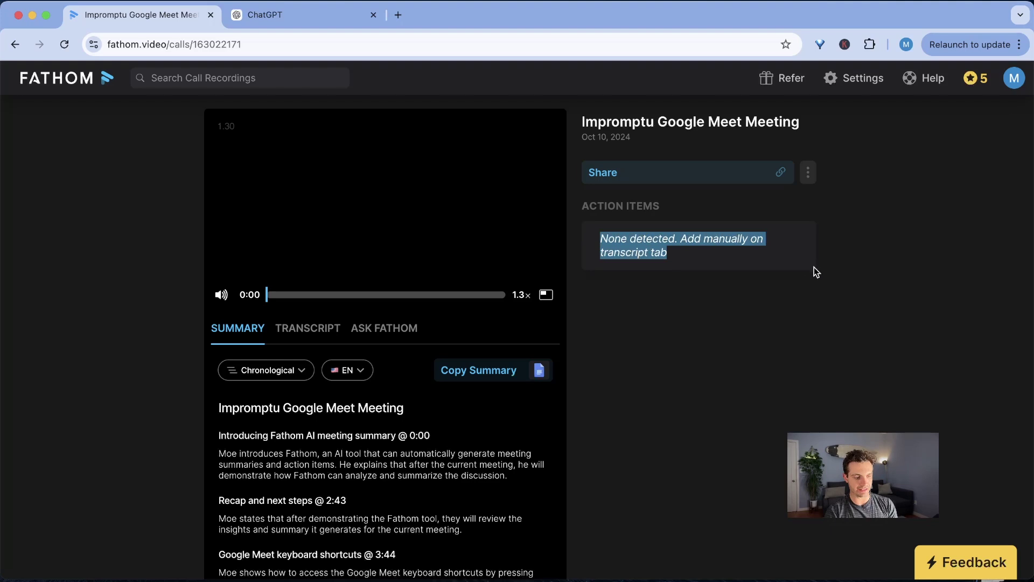
left_click(276, 372)
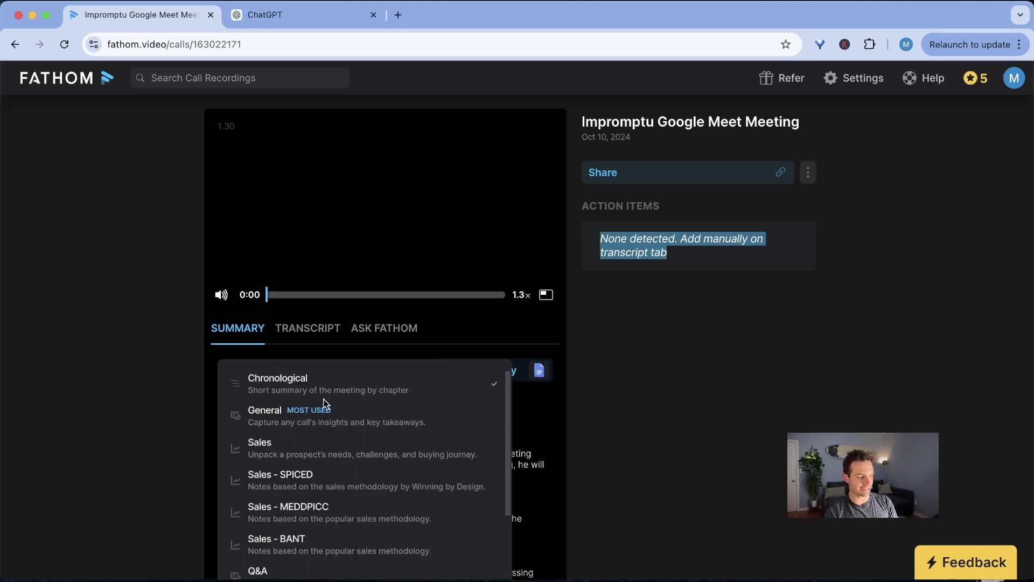
scroll(330, 456, "down", 5)
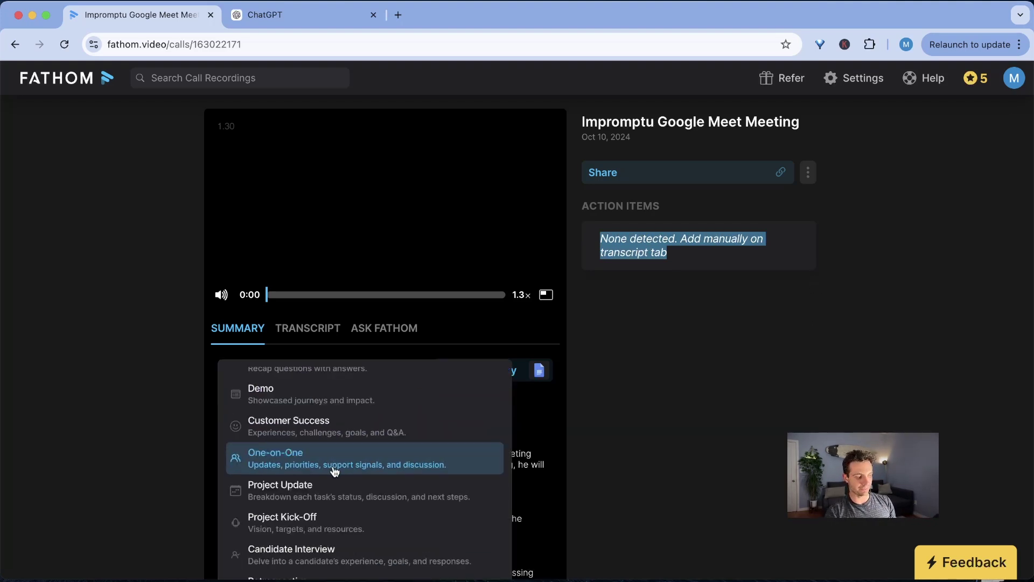
scroll(305, 434, "up", 3)
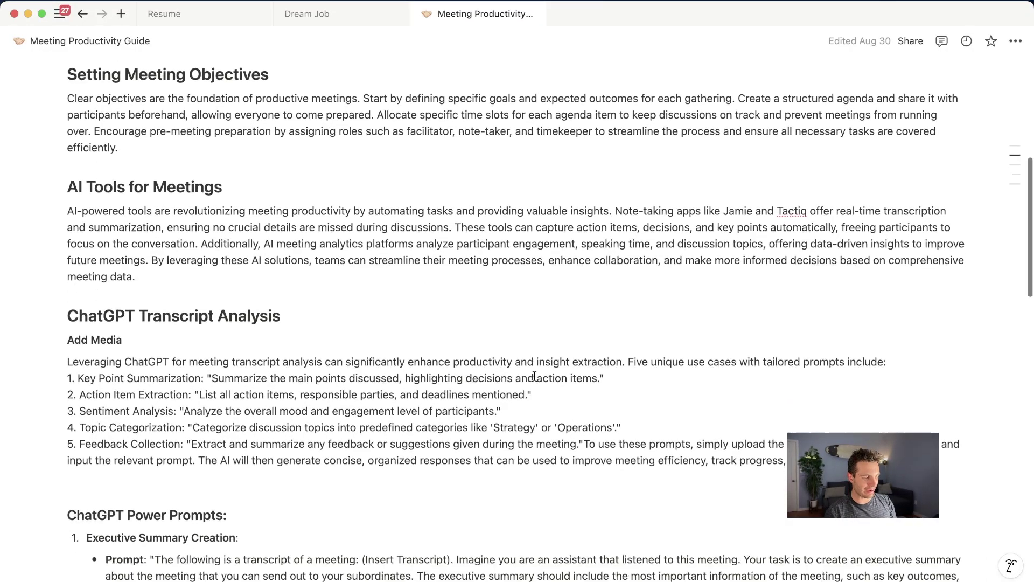
- Select and copy the Follow up Email prompt block from the Meeting Productivity Guide
triple_click(300, 470)
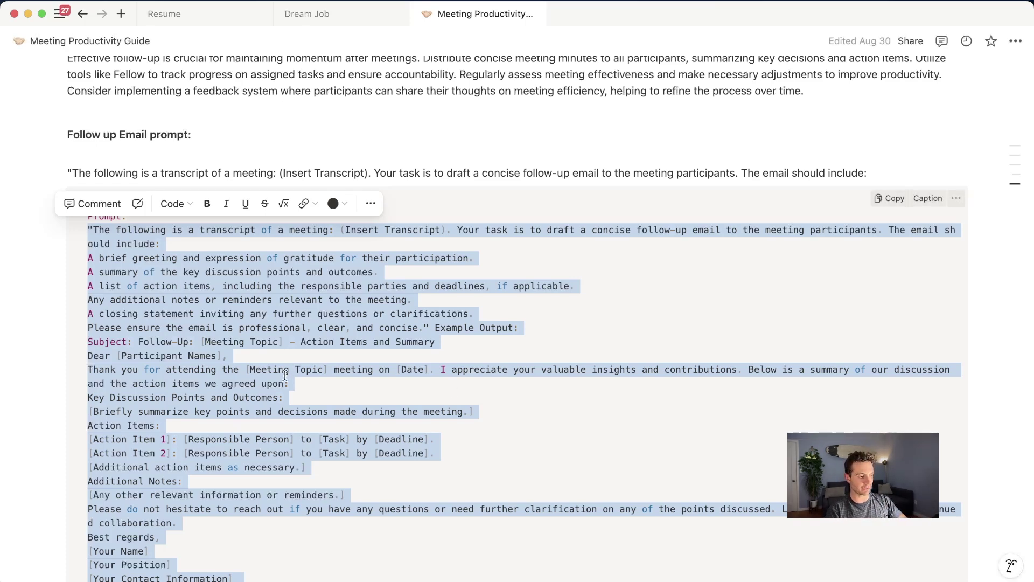
left_click(883, 201)
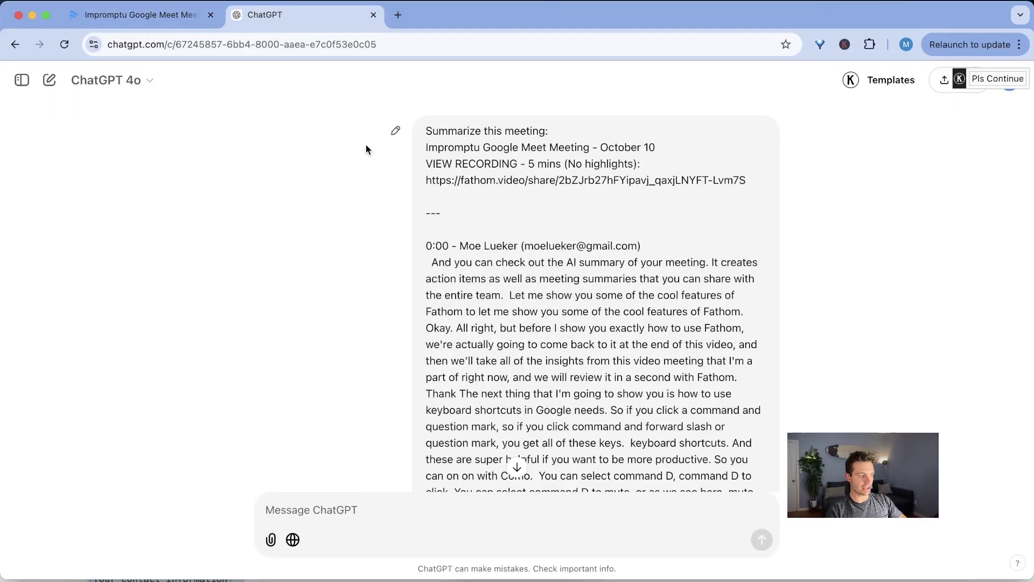
- Paste the follow-up email prompt into a new ChatGPT chat
left_click(54, 79)
key("ctrl+v")
key("shift+Return")
key("shift+Return")
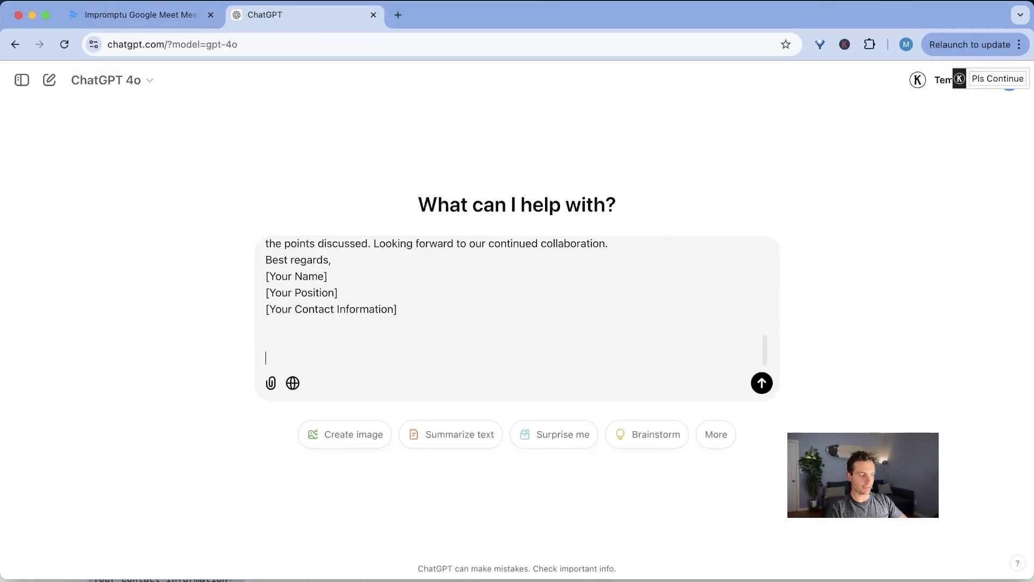
- Copy the Fathom meeting transcript, paste it below the prompt, and send it
left_click(128, 15)
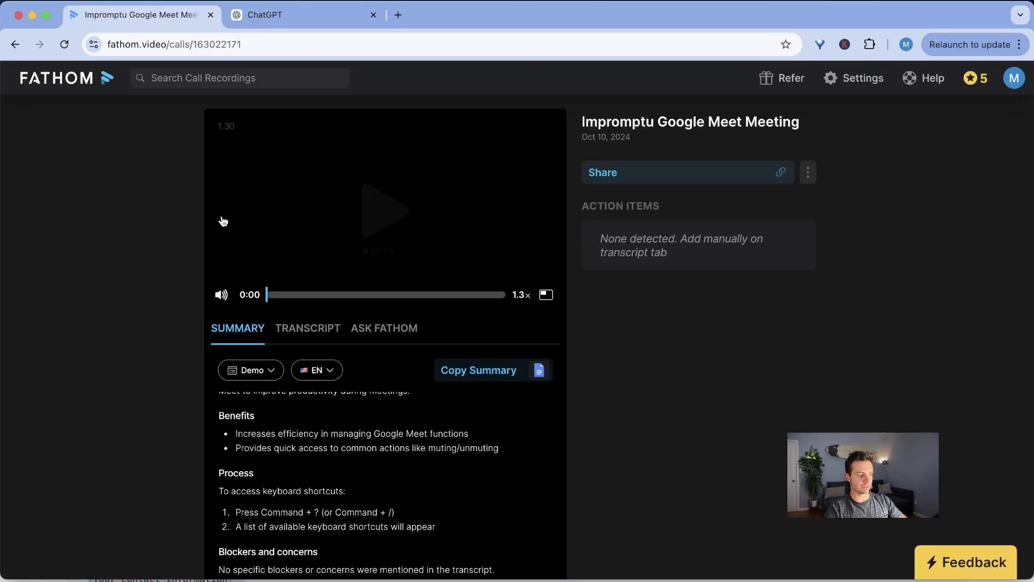
left_click(301, 329)
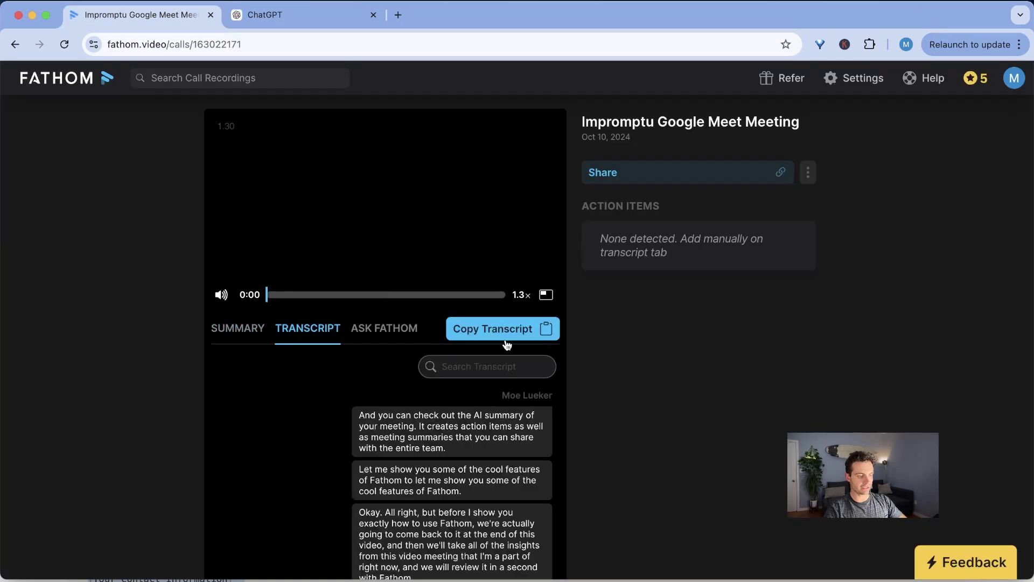
left_click(492, 329)
left_click(289, 9)
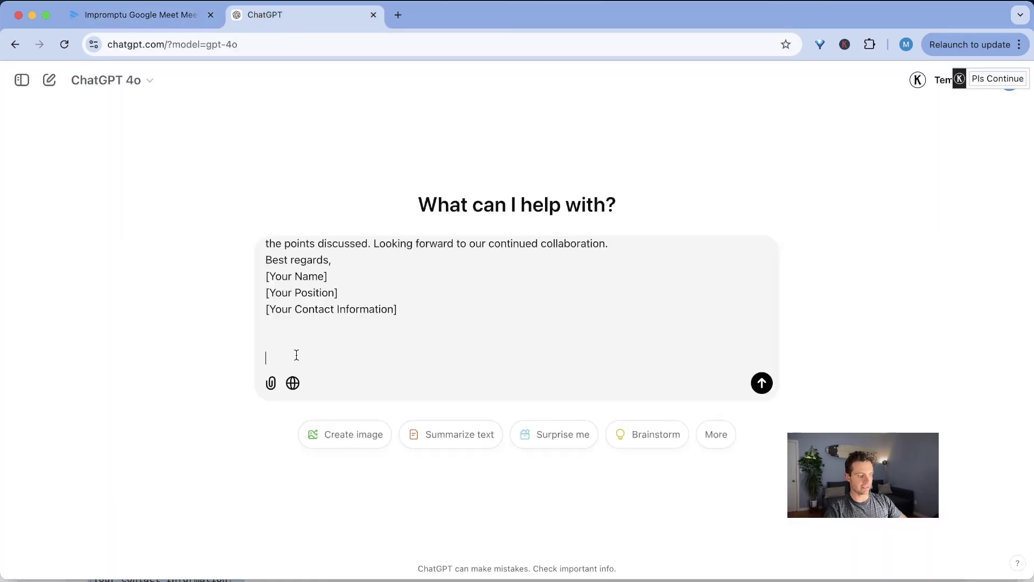
key("cmd+v")
key("Return")
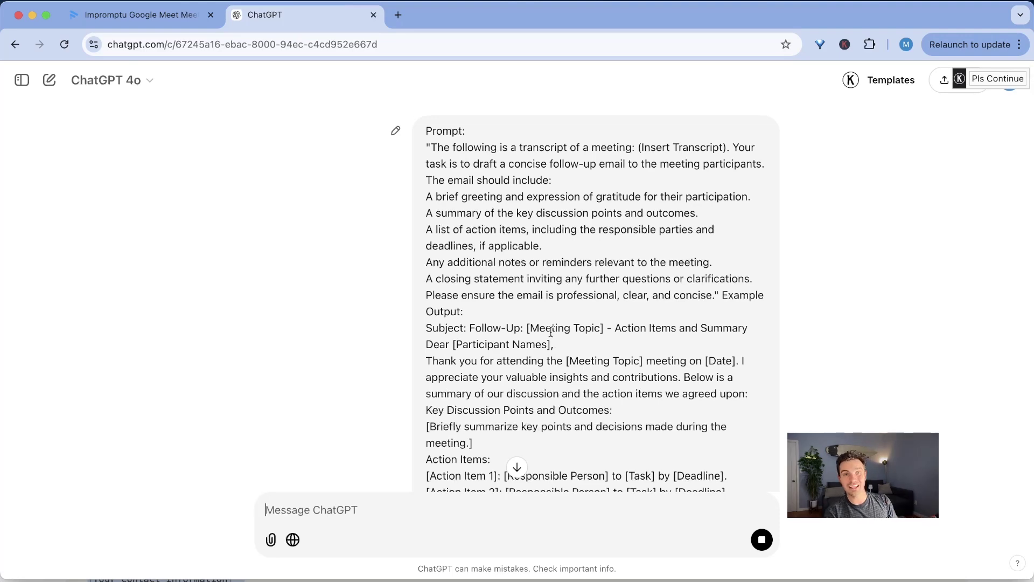
- Review ChatGPT's drafted follow-up email for the October 10 Google Meet demo
scroll(655, 341, "down", 15)
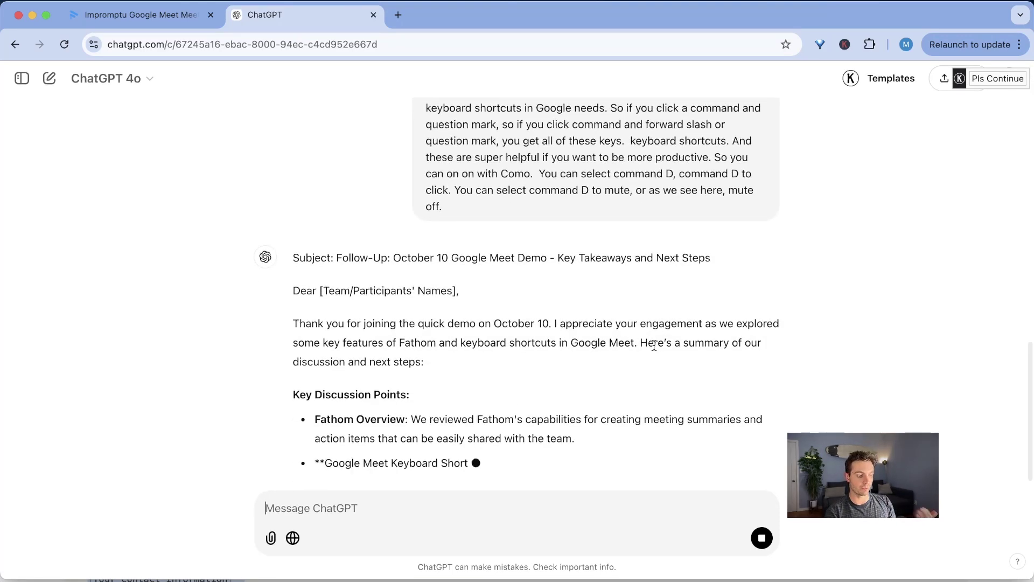
left_click_drag(342, 179, 822, 180)
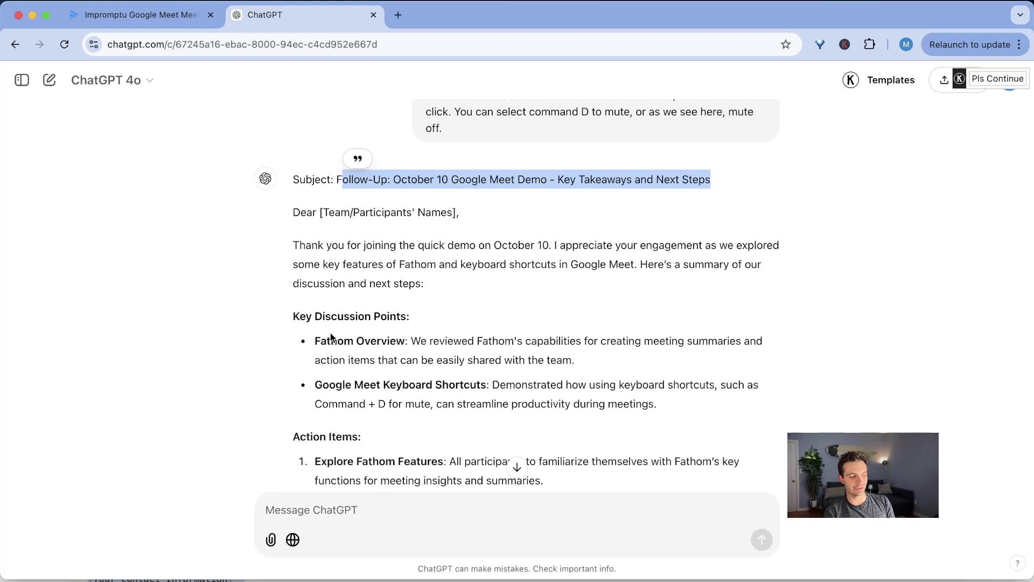
scroll(329, 333, "down", 5)
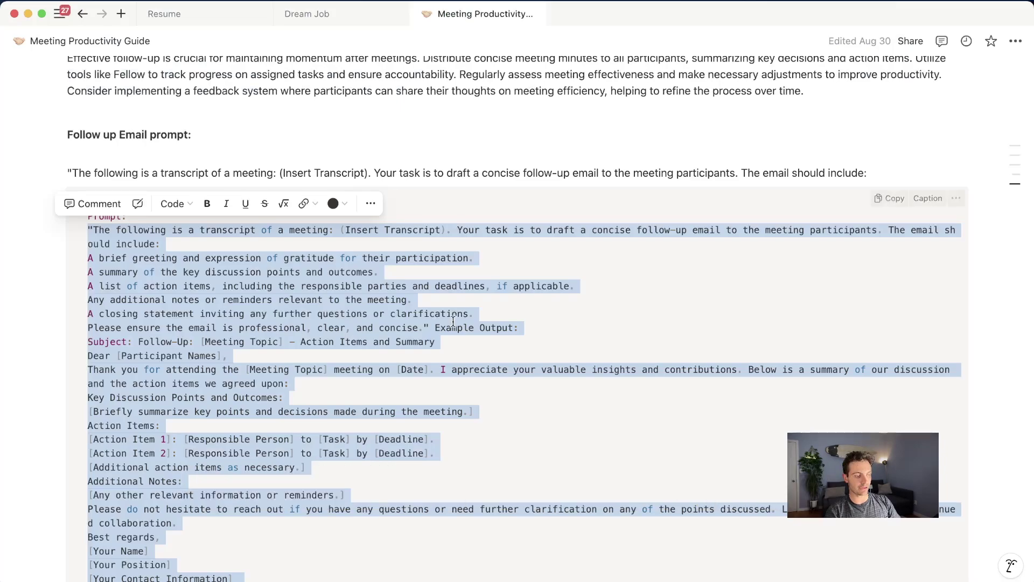
scroll(453, 321, "down", 4)
scroll(453, 322, "up", 3)
scroll(454, 322, "up", 20)
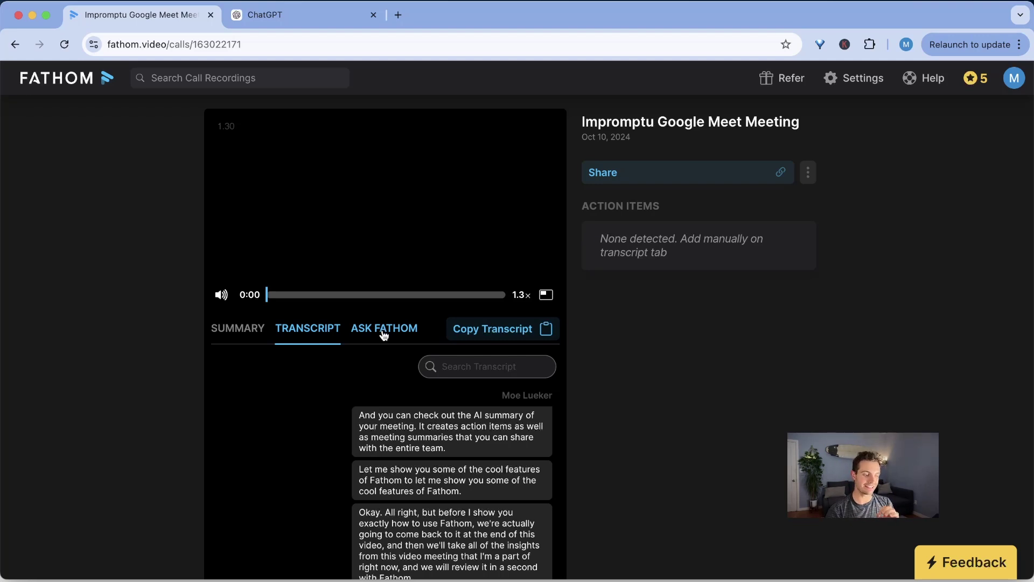
- Ask Fathom AI 'What did I discuss at the end of the meeting?'
left_click(384, 334)
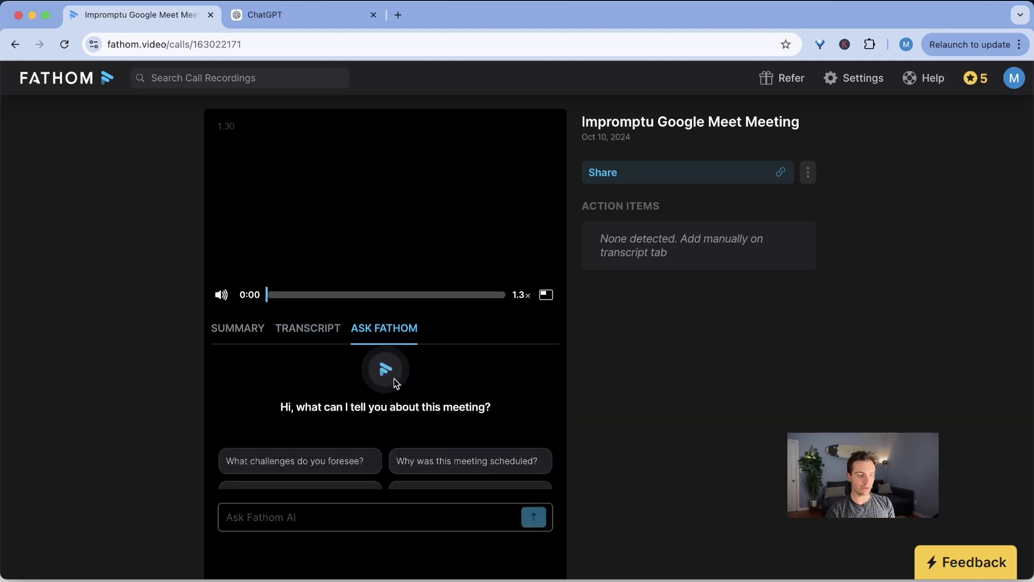
left_click(339, 516)
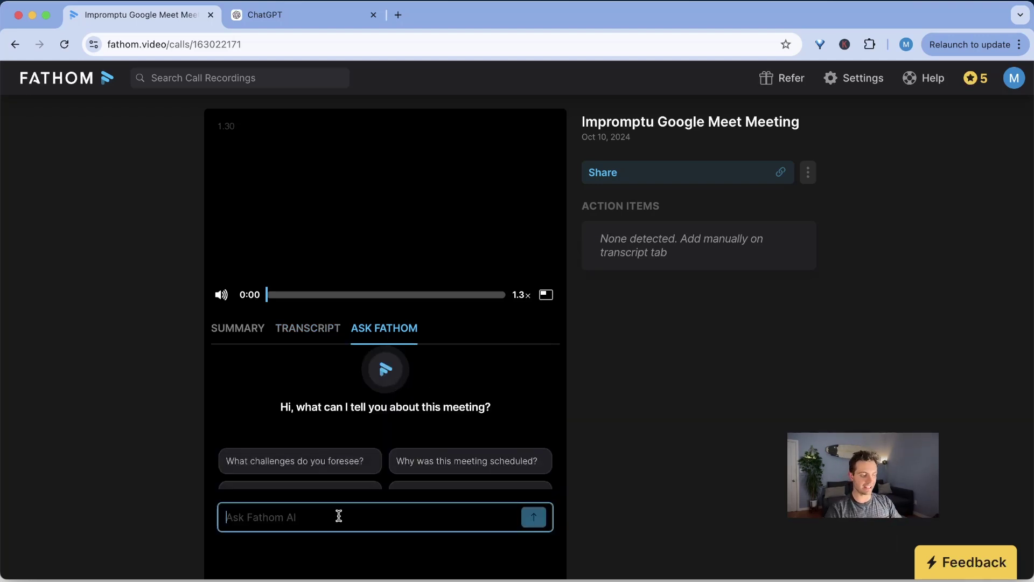
type("What ")
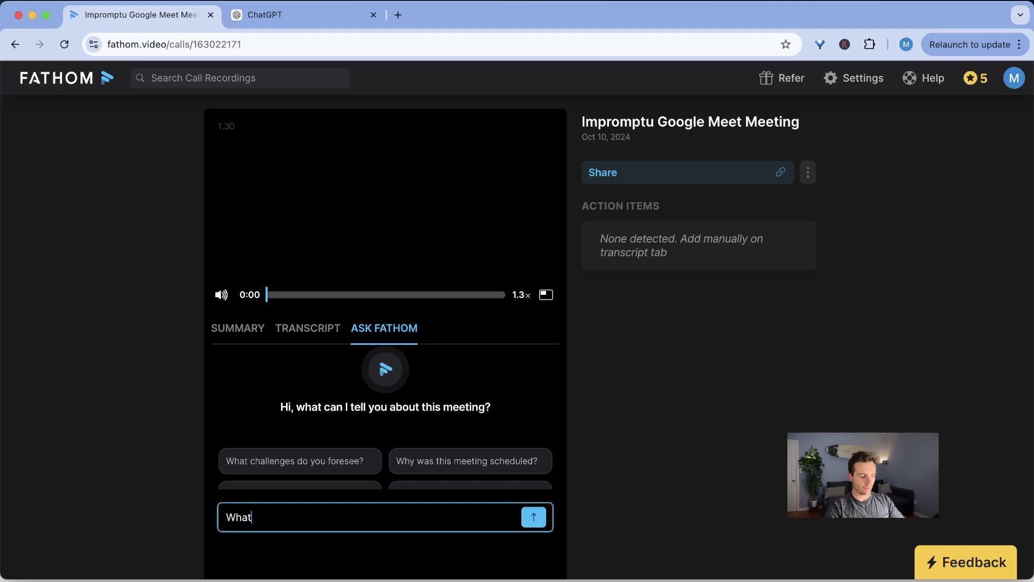
type("did I dis")
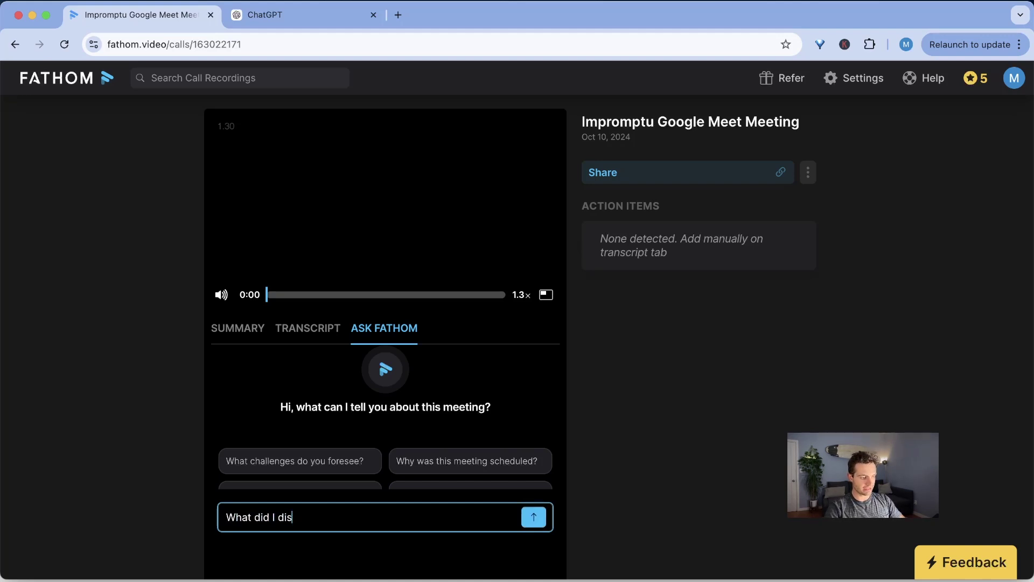
type("cuss at the end o")
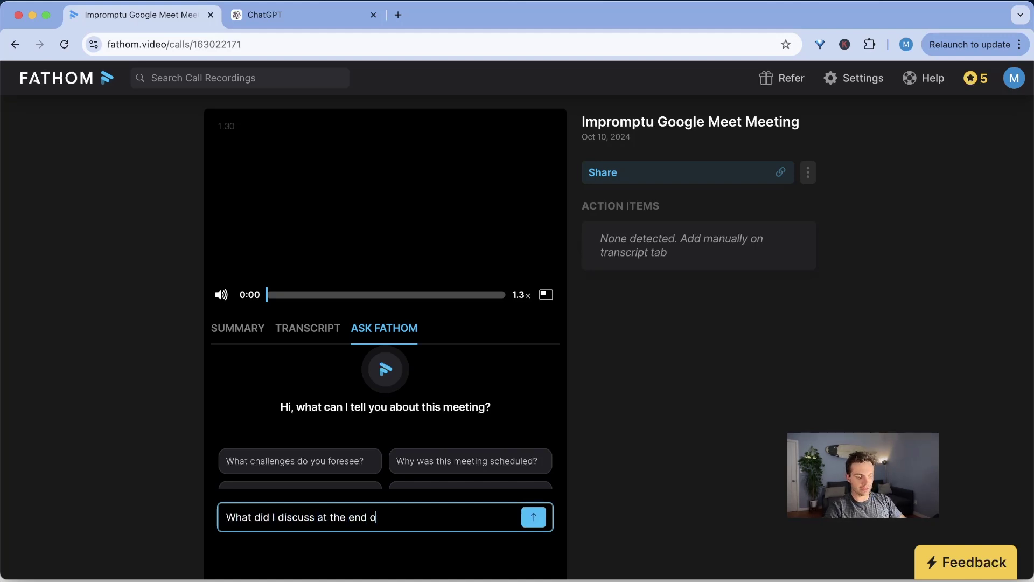
type("f the meeting?")
key("Return")
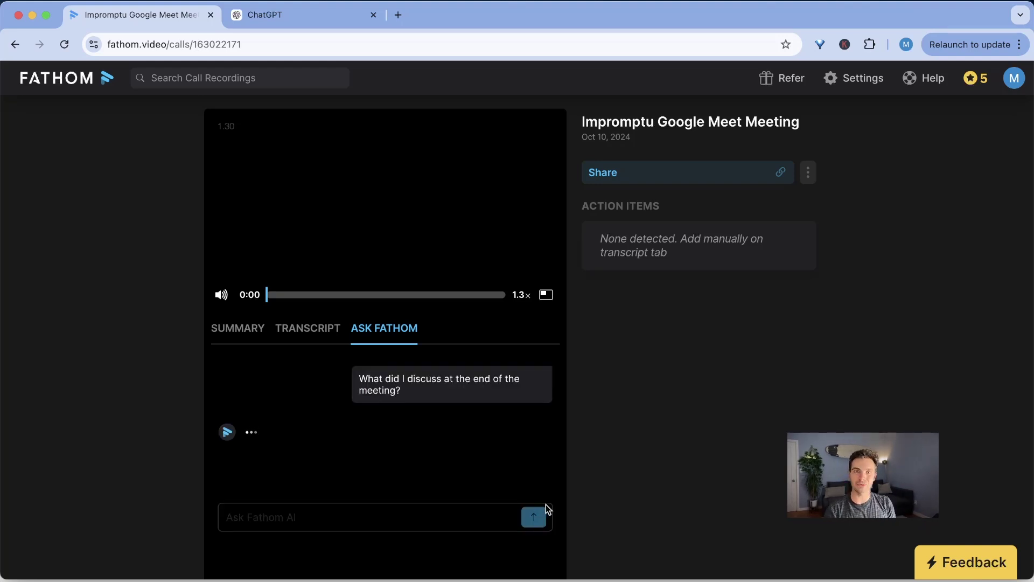